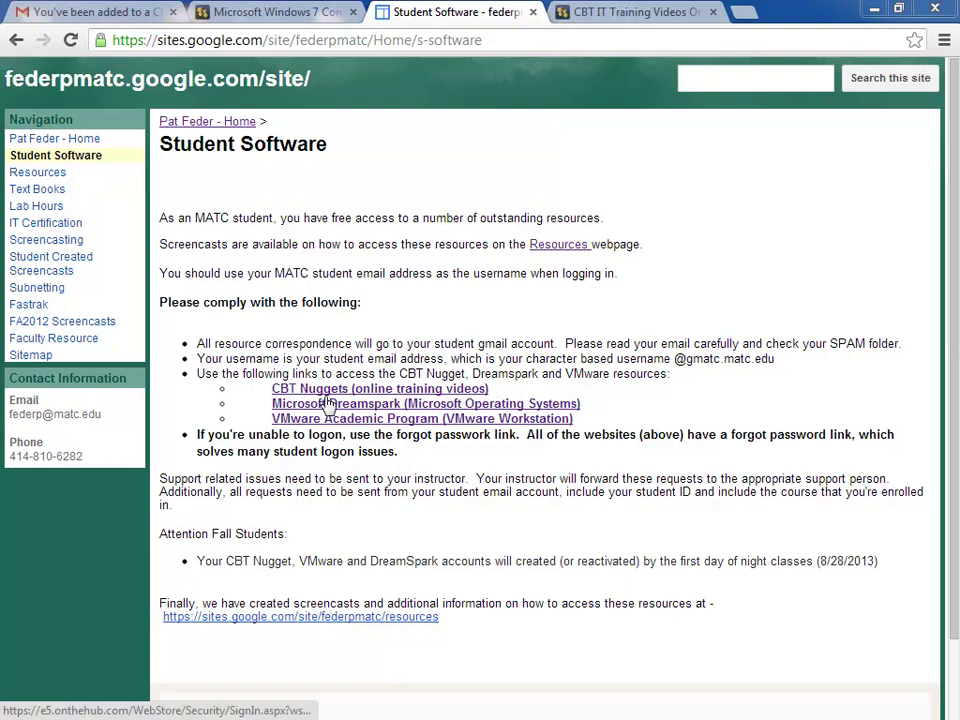
Step: Look over the Microsoft DreamSpark Program section on Resources, then go back to Student Software
left_click(37, 174)
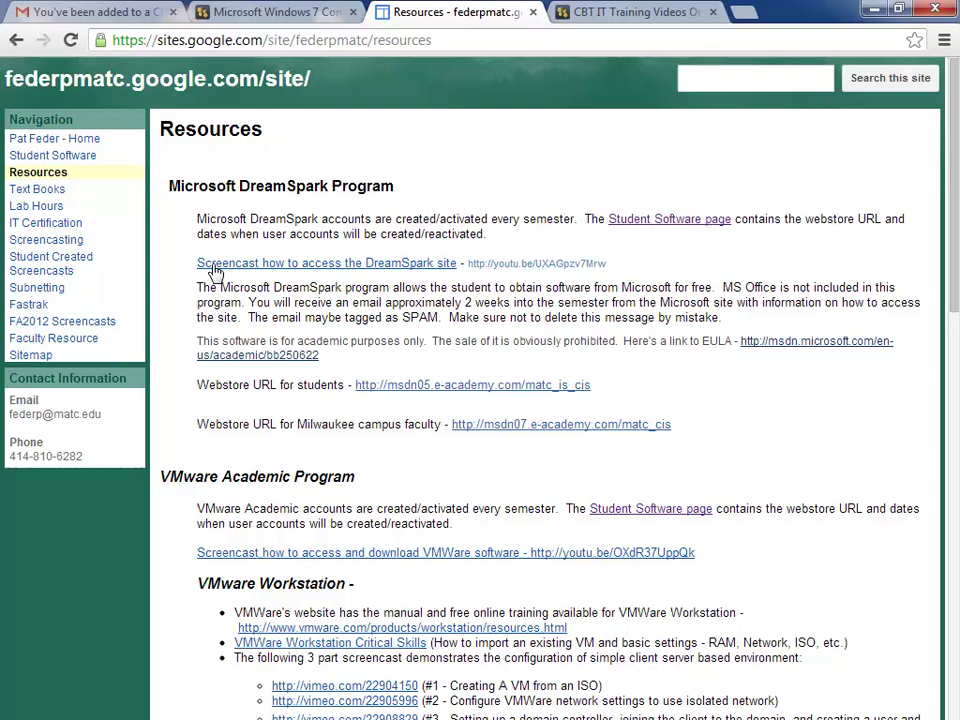
left_click(69, 160)
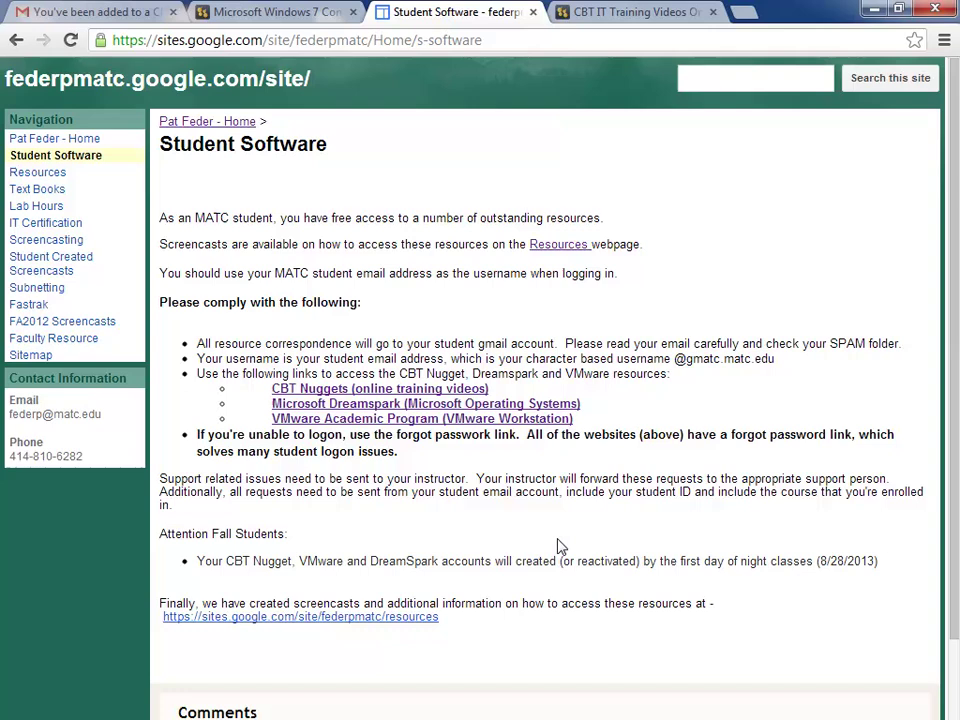
Step: Switch to Gmail and show the inbox with the college's account-created message
left_click(68, 12)
left_click(40, 216)
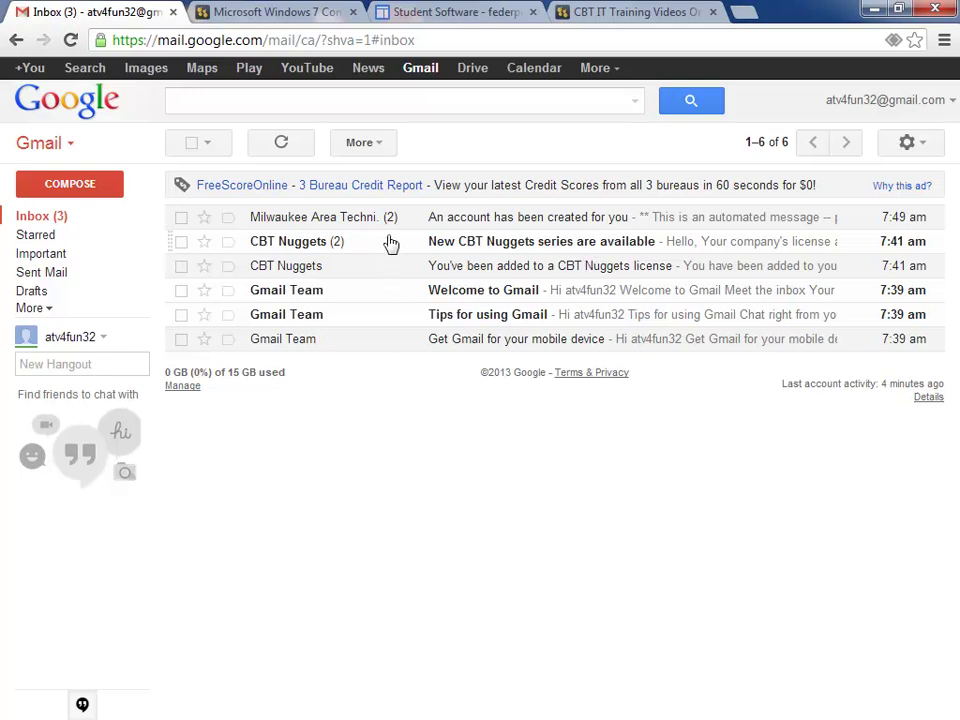
mouse_move(338, 228)
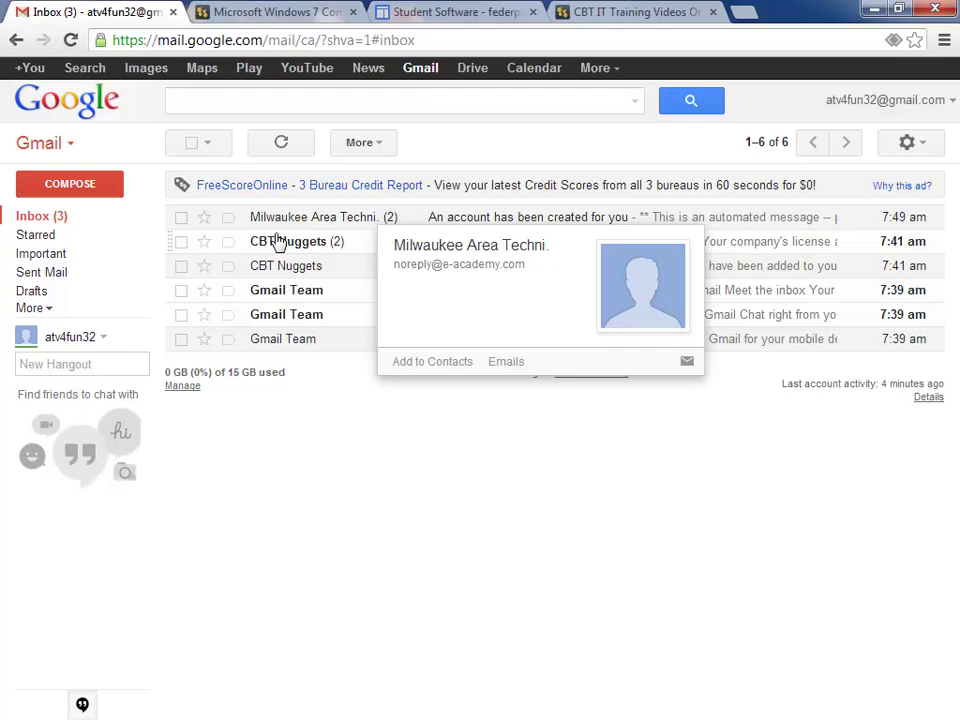
Step: Open the 'An account has been created for you' email from Milwaukee Area Technical College
left_click(349, 218)
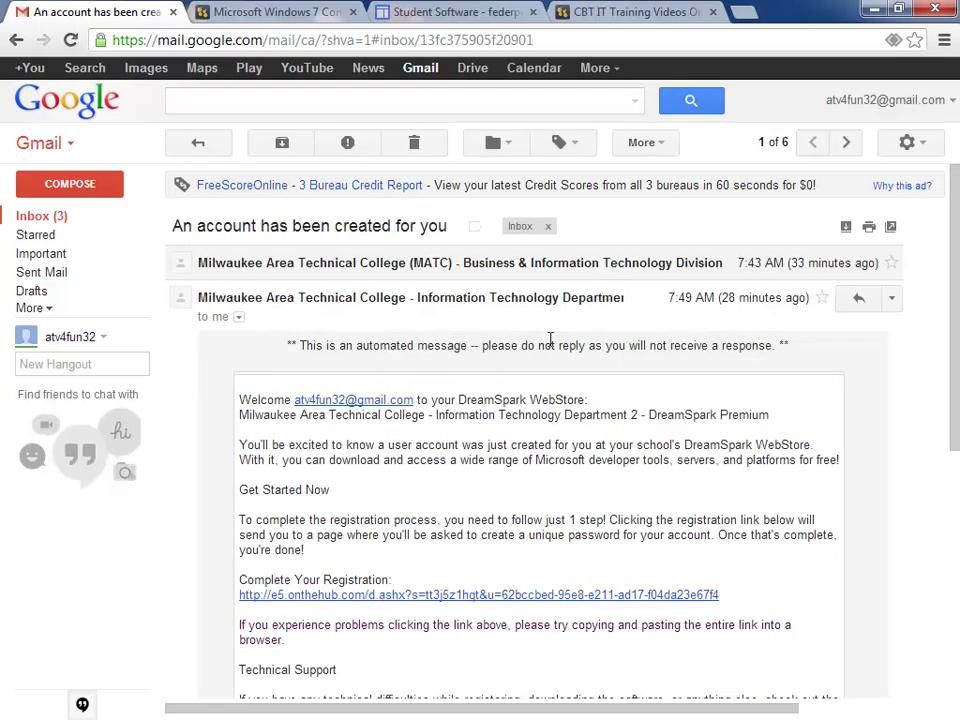
scroll(674, 414, "down", 1)
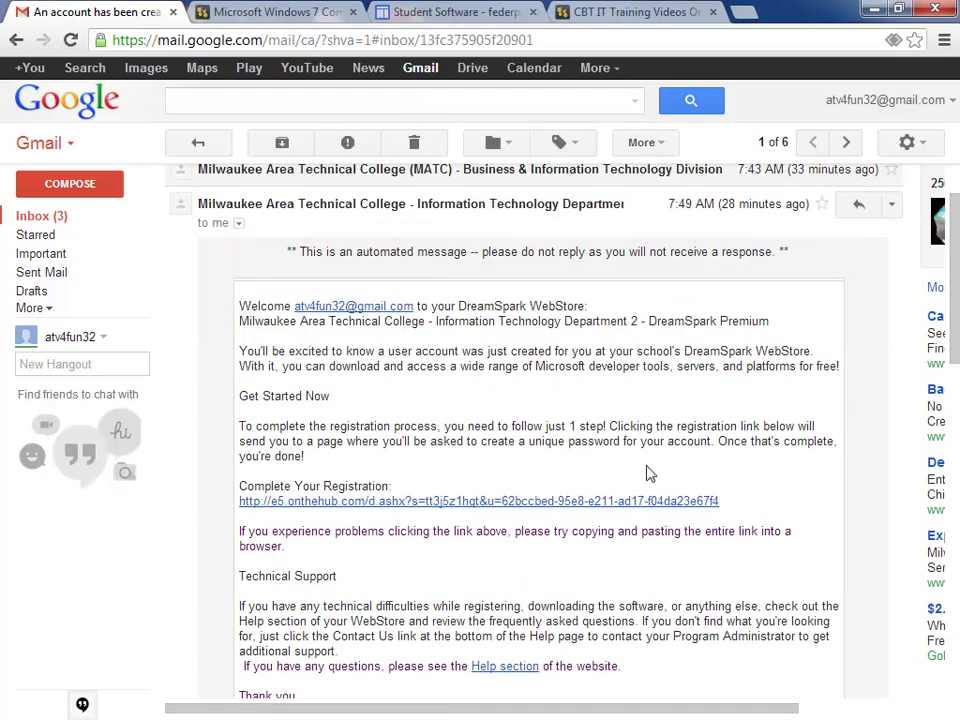
scroll(630, 480, "up", 1)
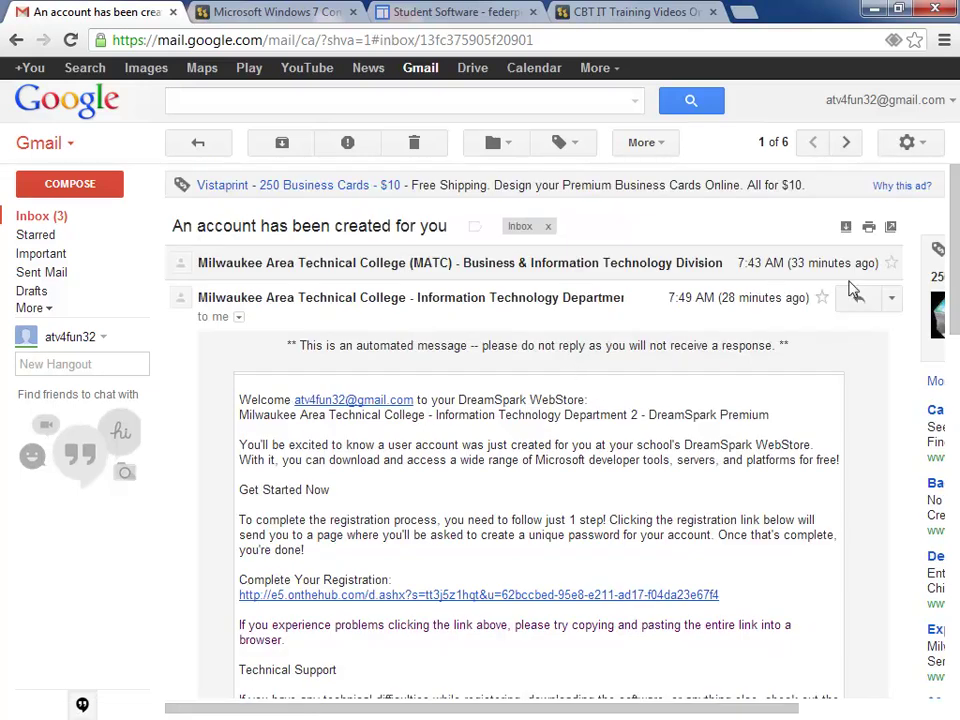
Step: Expand every message in the conversation and read through both registration emails
left_click(845, 229)
scroll(658, 432, "down", 2)
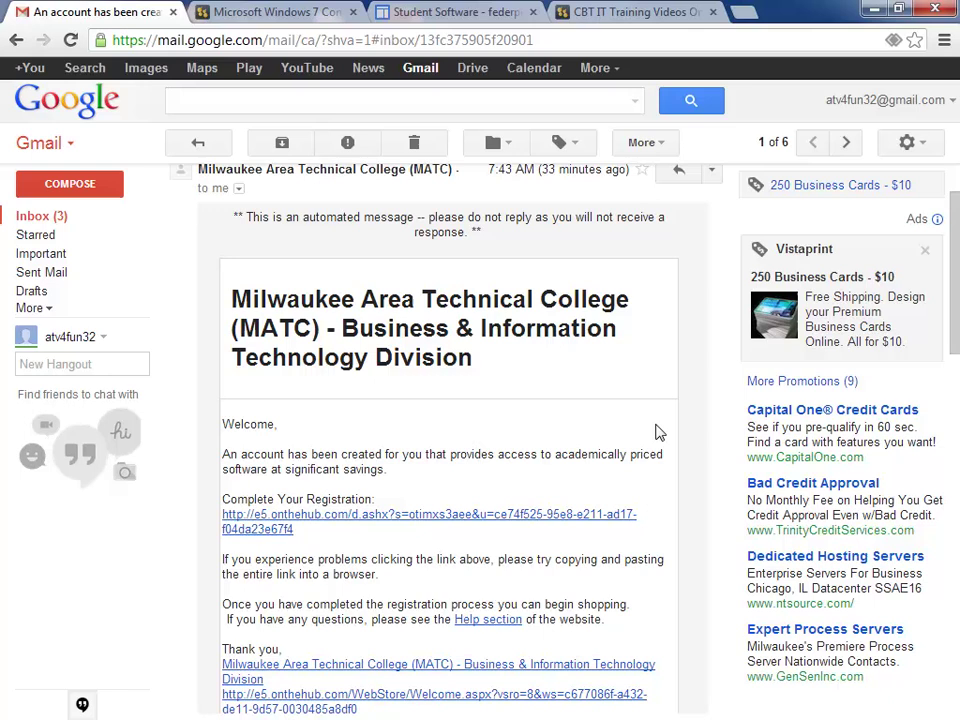
scroll(658, 430, "up", 1)
scroll(658, 428, "up", 1)
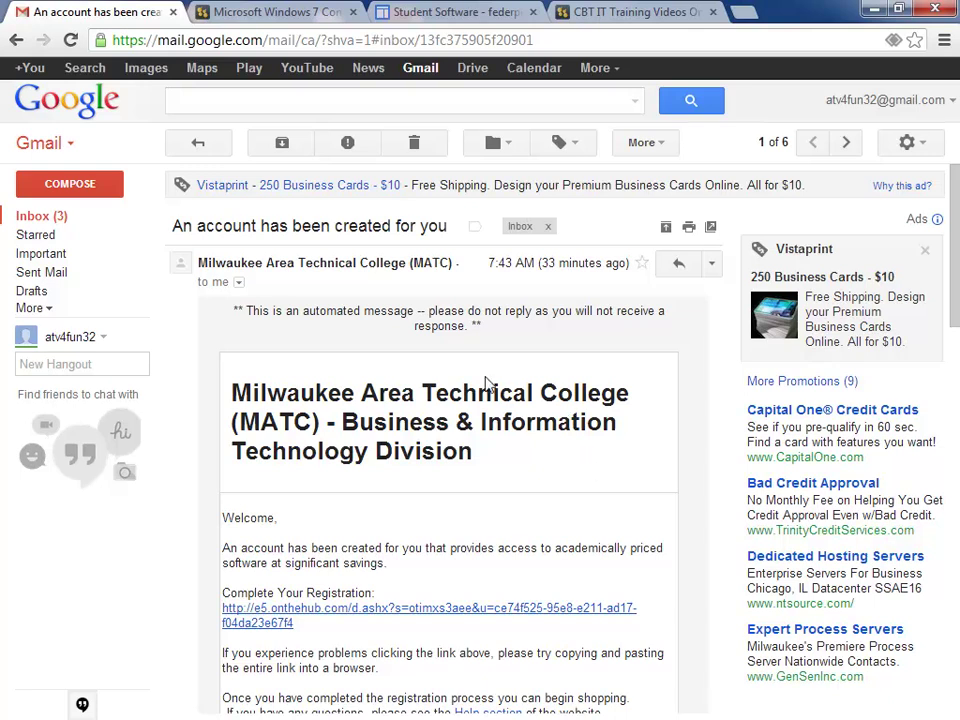
scroll(523, 418, "down", 2)
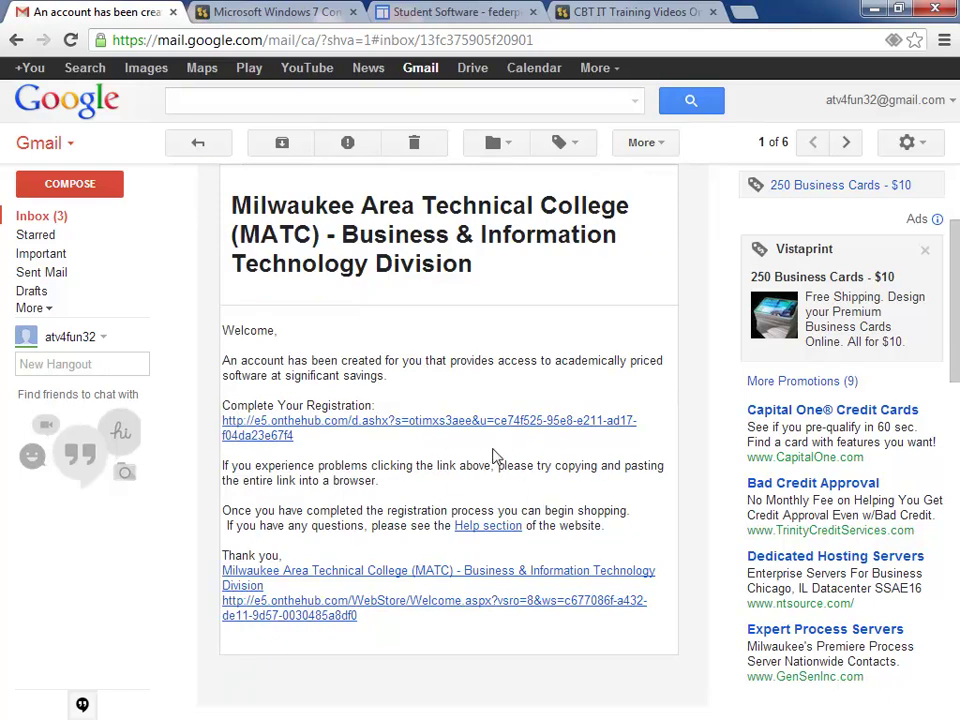
scroll(495, 452, "down", 1)
scroll(495, 452, "down", 3)
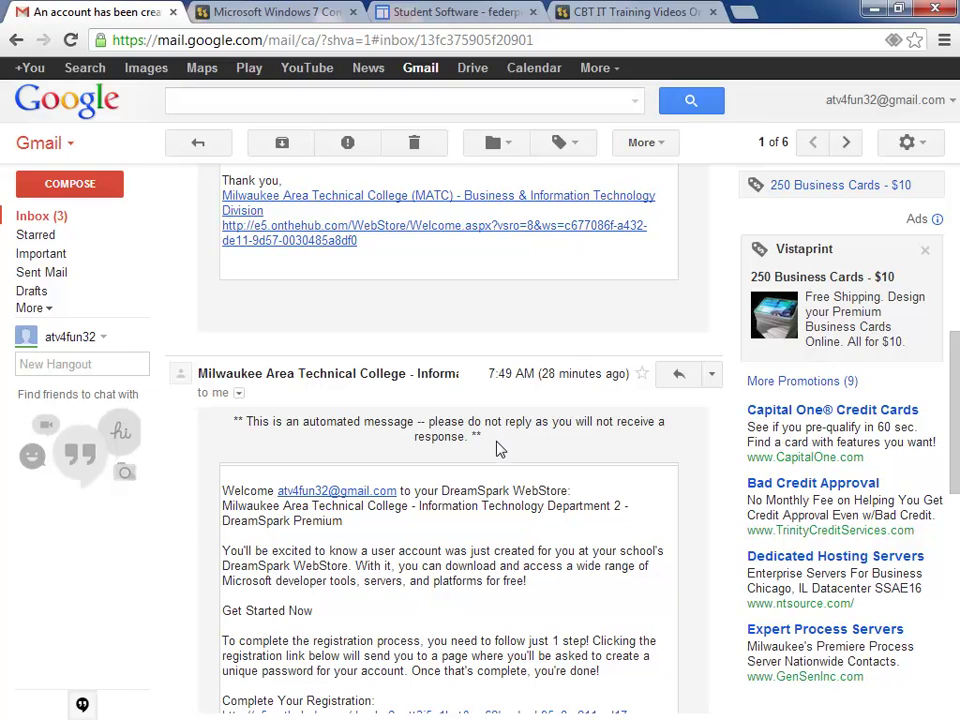
scroll(500, 450, "up", 5)
scroll(500, 450, "up", 2)
scroll(500, 450, "down", 4)
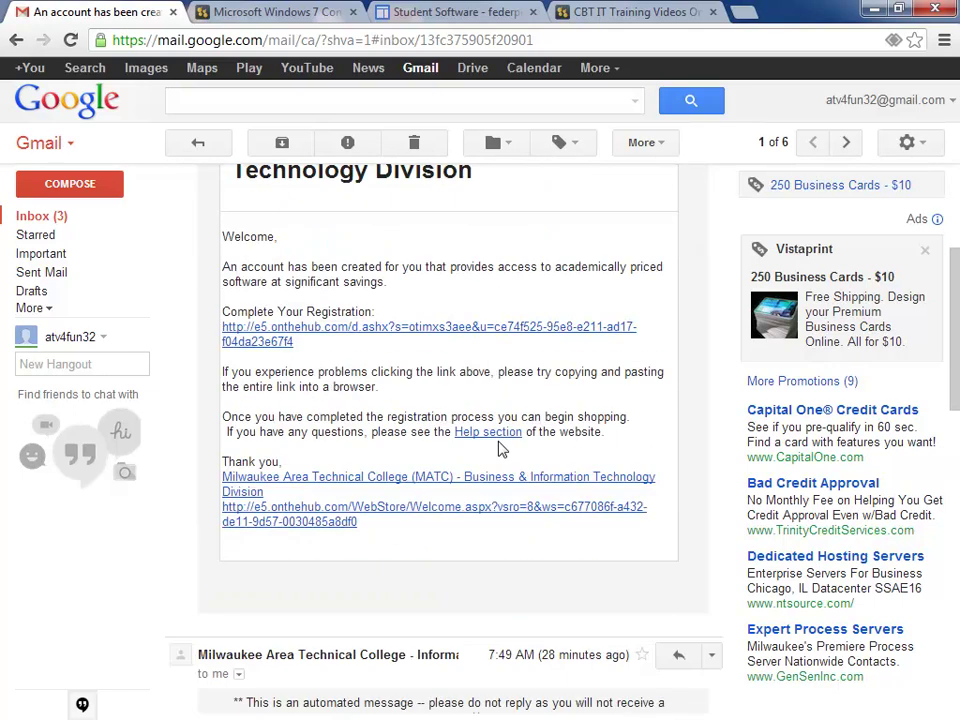
scroll(500, 450, "up", 1)
scroll(500, 450, "up", 1)
scroll(500, 448, "up", 1)
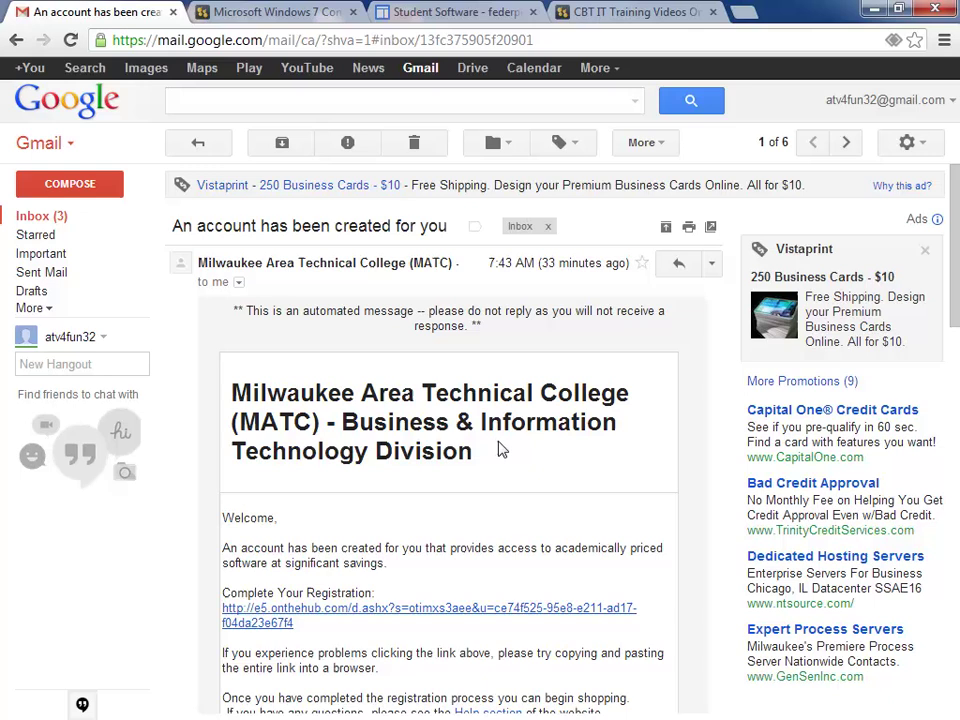
scroll(500, 448, "down", 6)
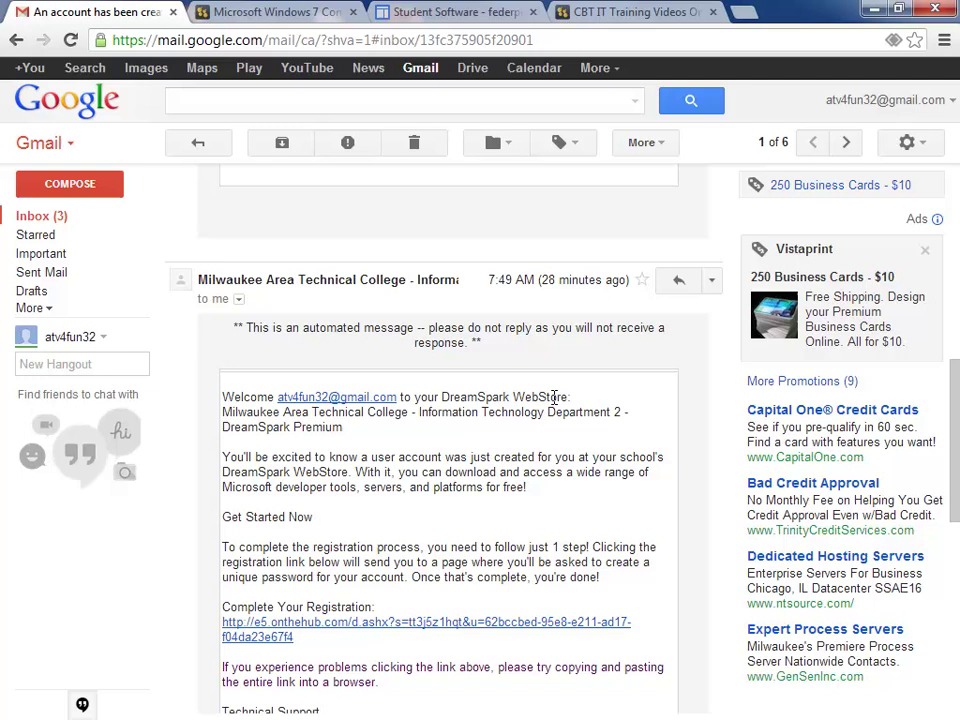
scroll(585, 421, "down", 1)
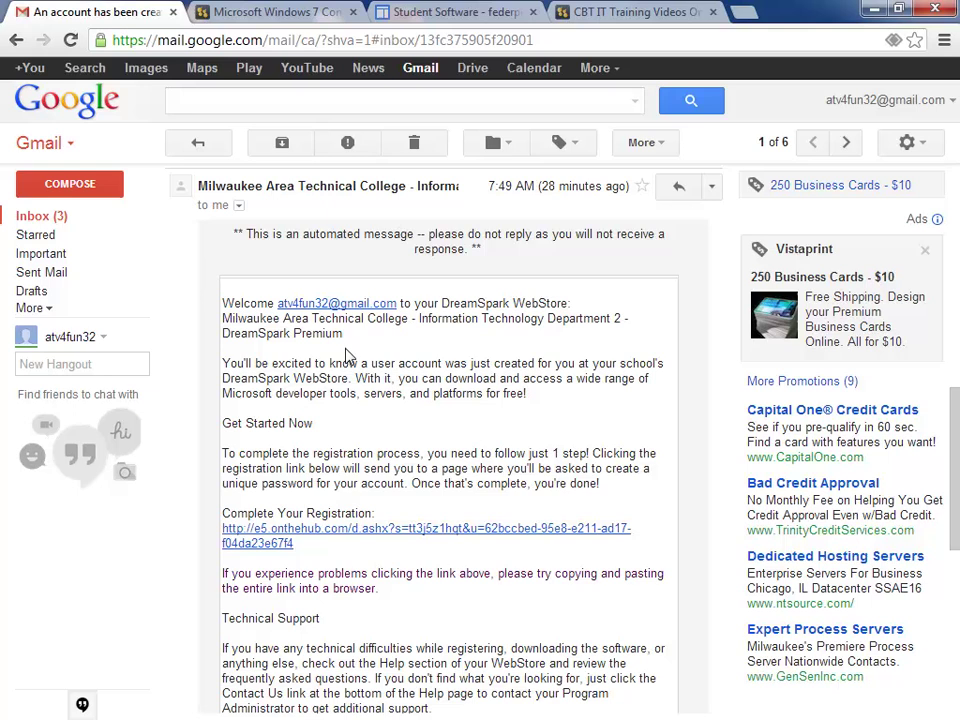
Step: Check the Student Software page, then return to the DreamSpark WebStore welcome email
left_click(440, 12)
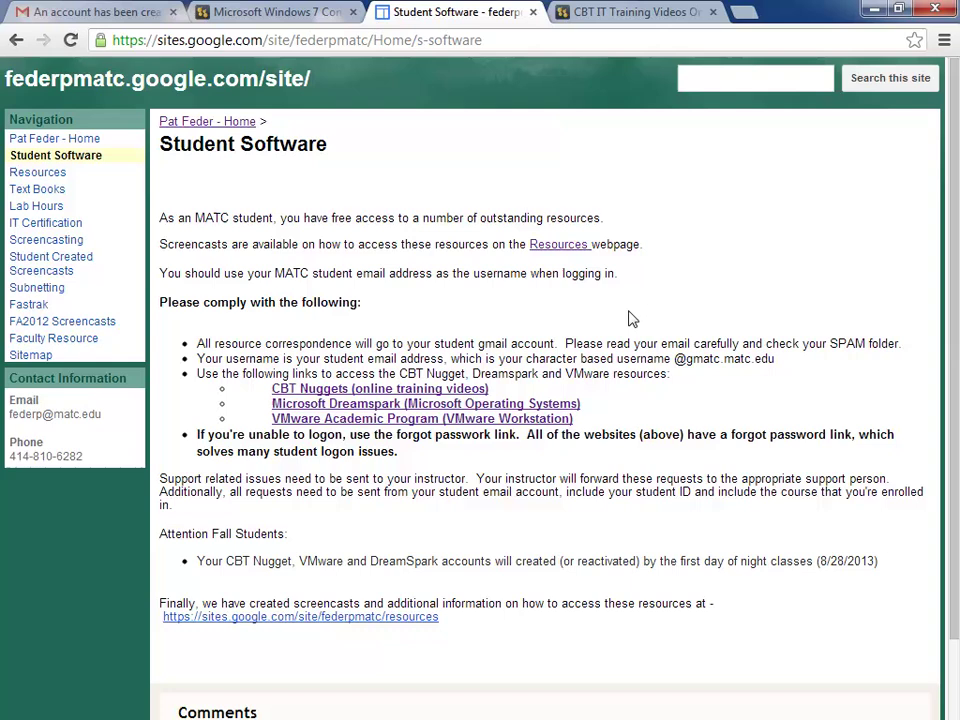
left_click(100, 13)
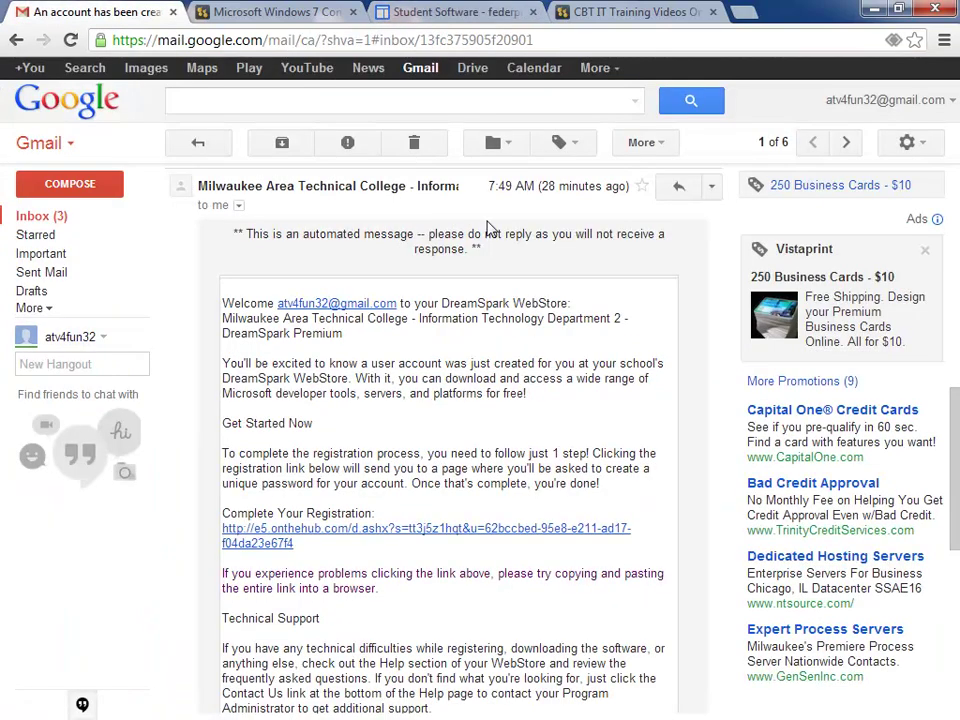
scroll(427, 320, "down", 1)
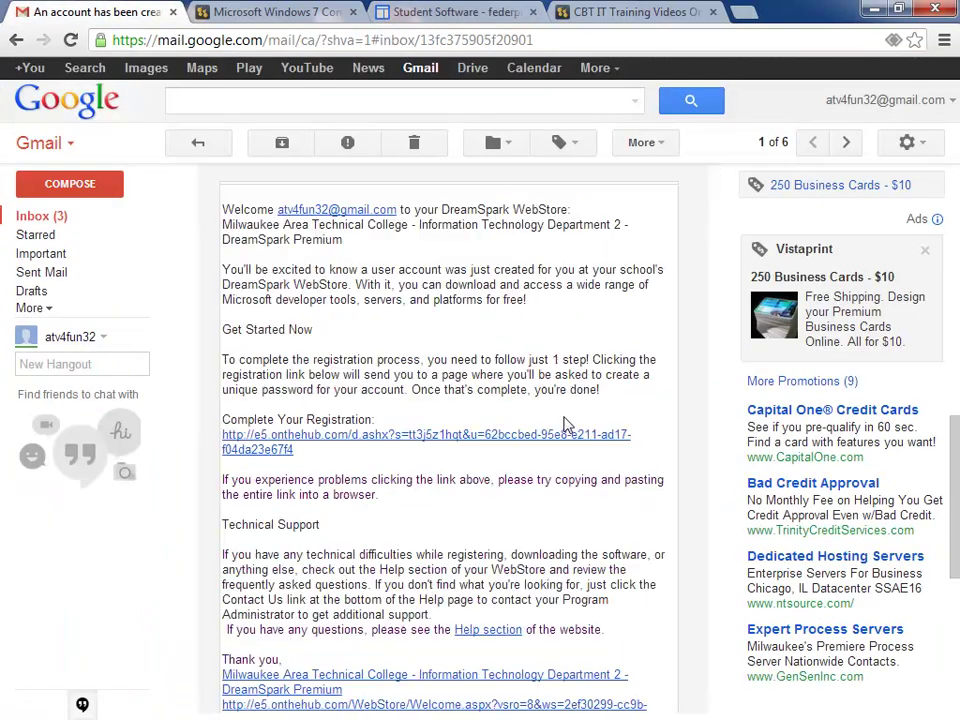
Step: Open the registration link, enter the student's last and first name and password twice, and register
left_click(358, 441)
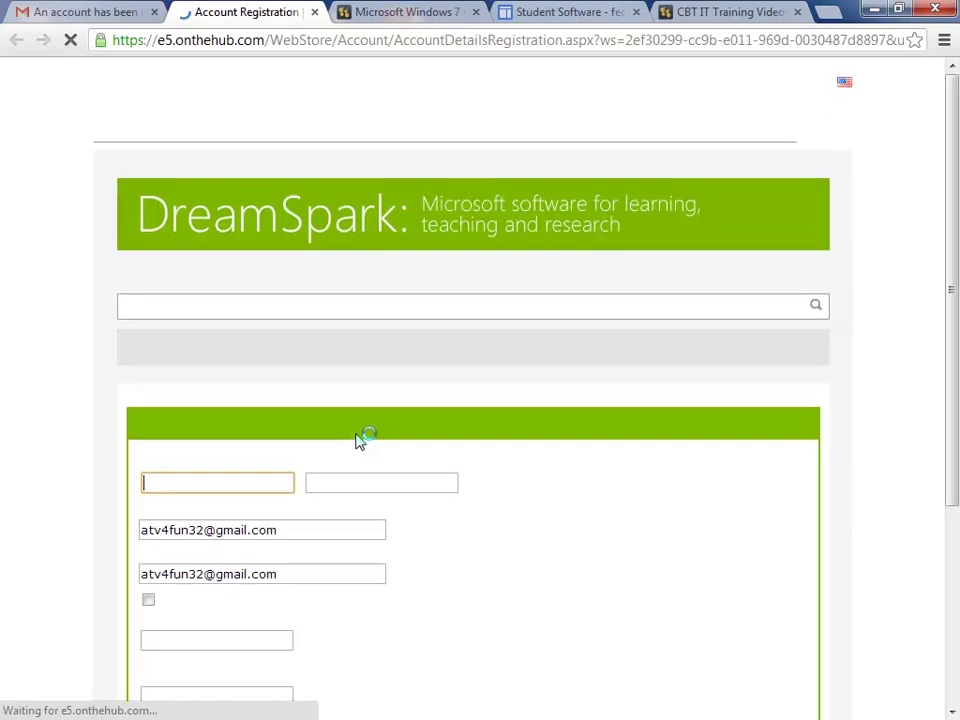
scroll(420, 450, "down", 1)
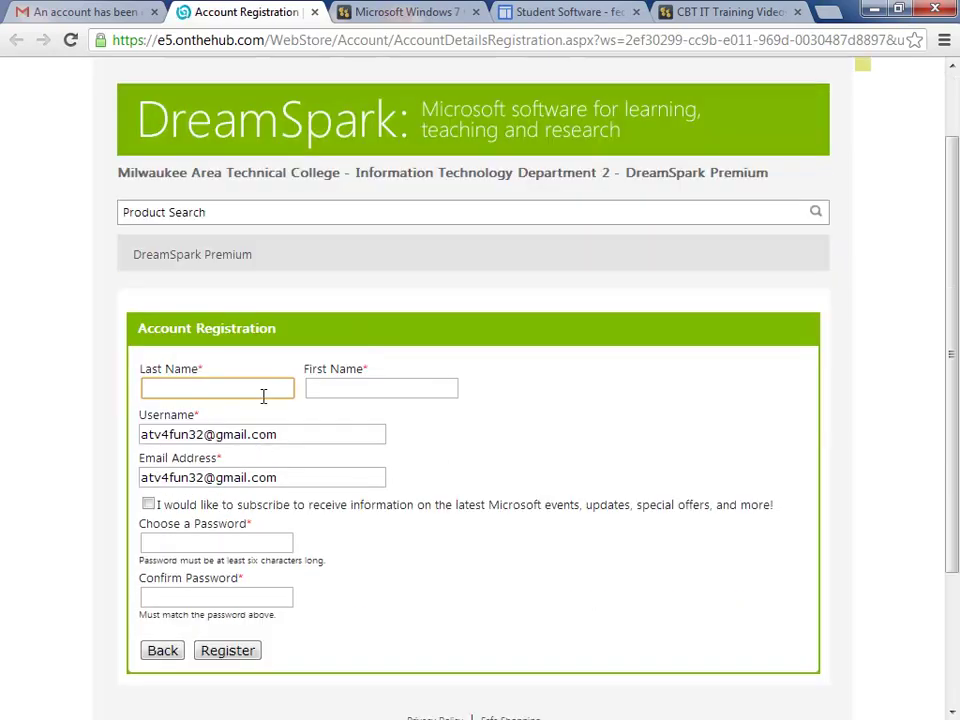
key("Tab")
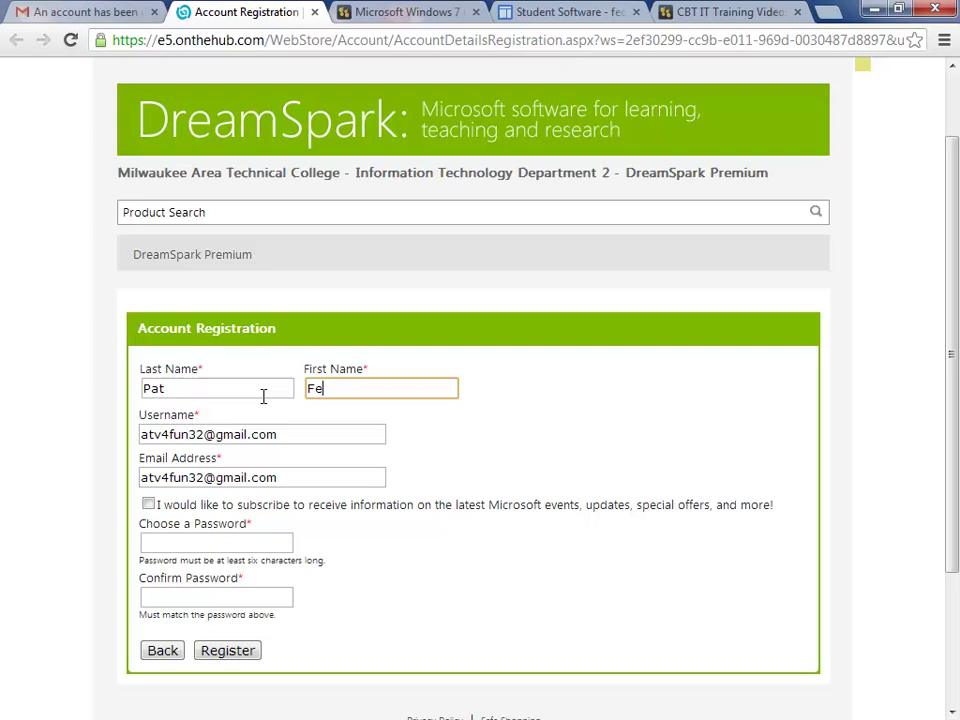
left_click(195, 543)
type("••")
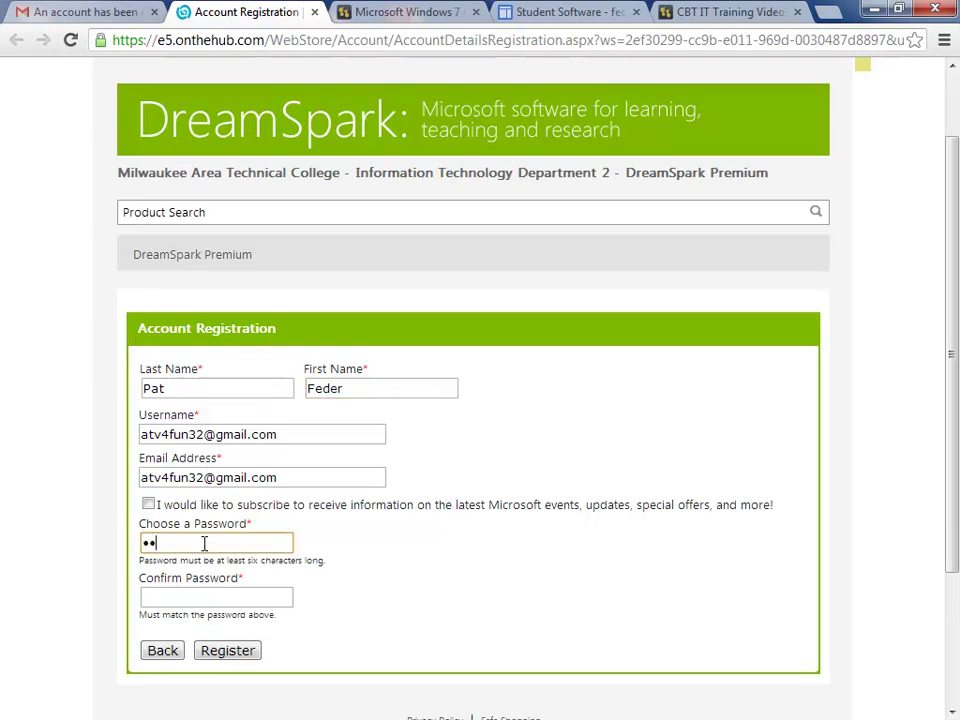
type("••••••")
key("Tab")
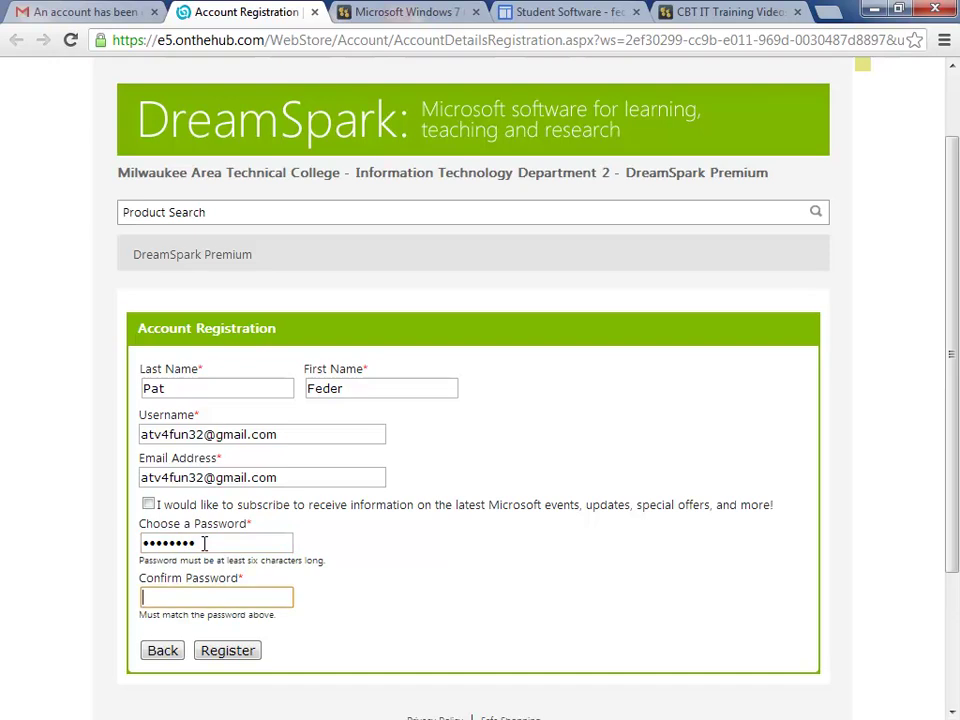
type("••••••••")
scroll(550, 340, "down", 1)
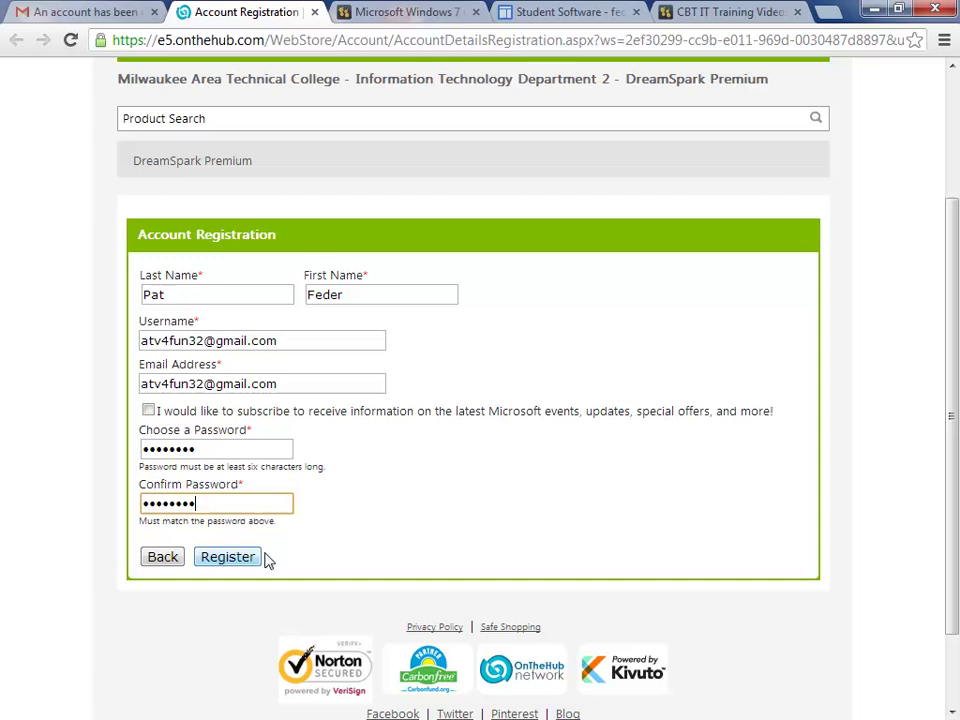
left_click(246, 563)
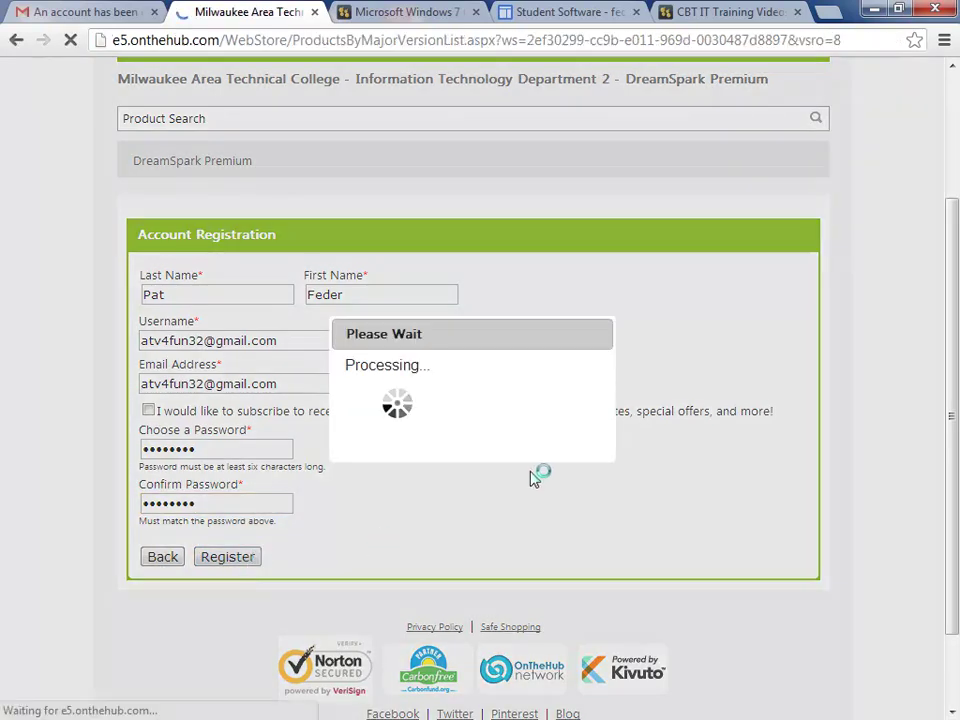
Step: Review the registration confirmation, then list Operating Systems (21) showing Windows 8, 7 and XP
scroll(612, 436, "down", 3)
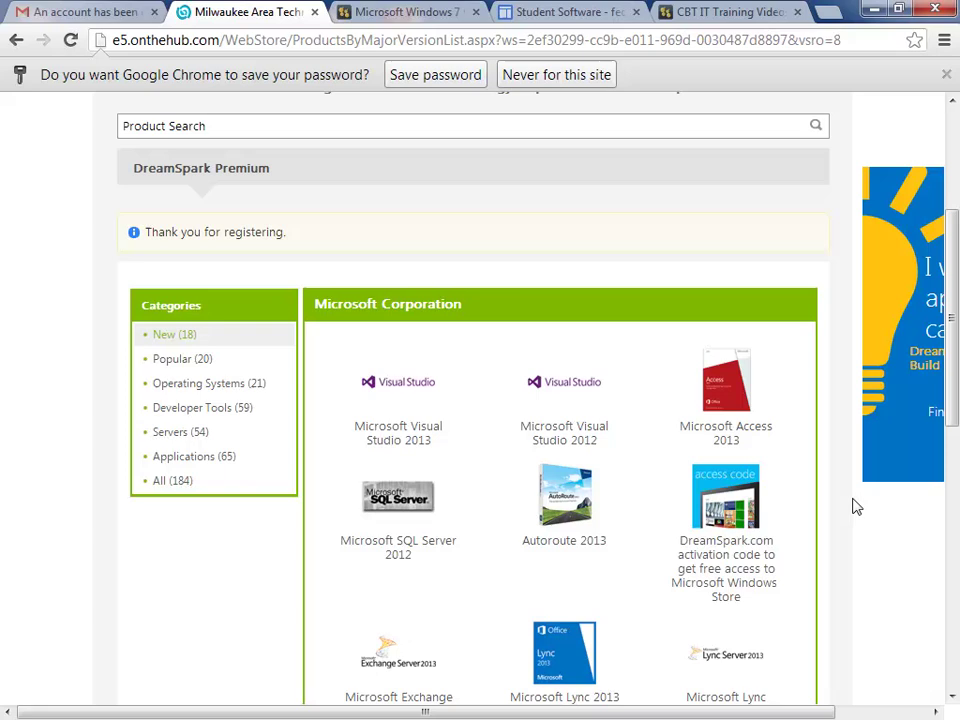
scroll(650, 502, "down", 1)
scroll(652, 503, "down", 1)
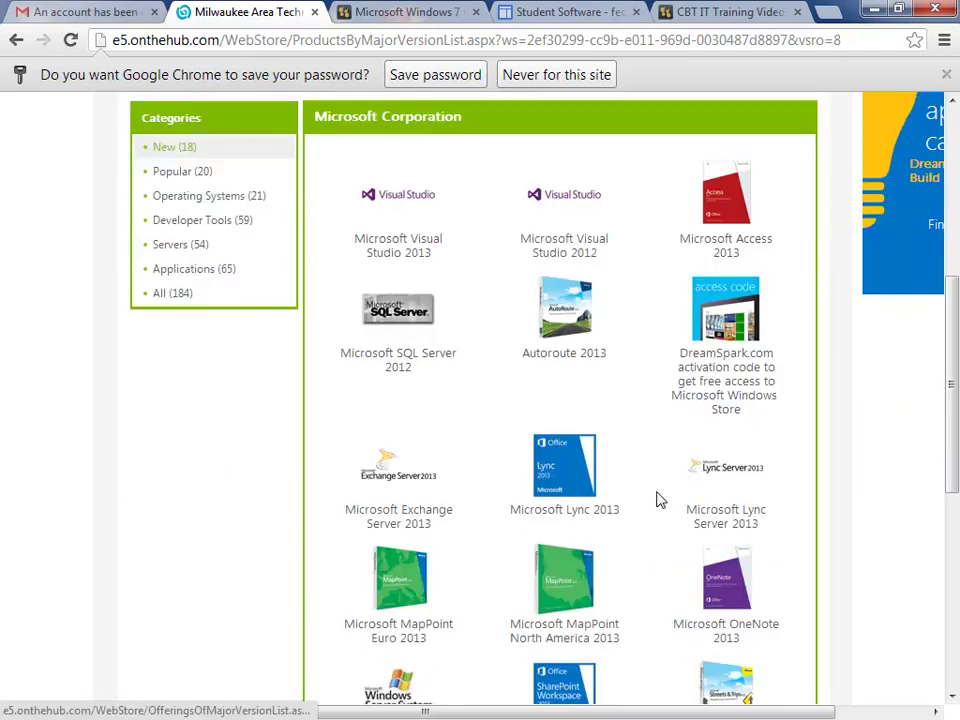
scroll(860, 547, "down", 1)
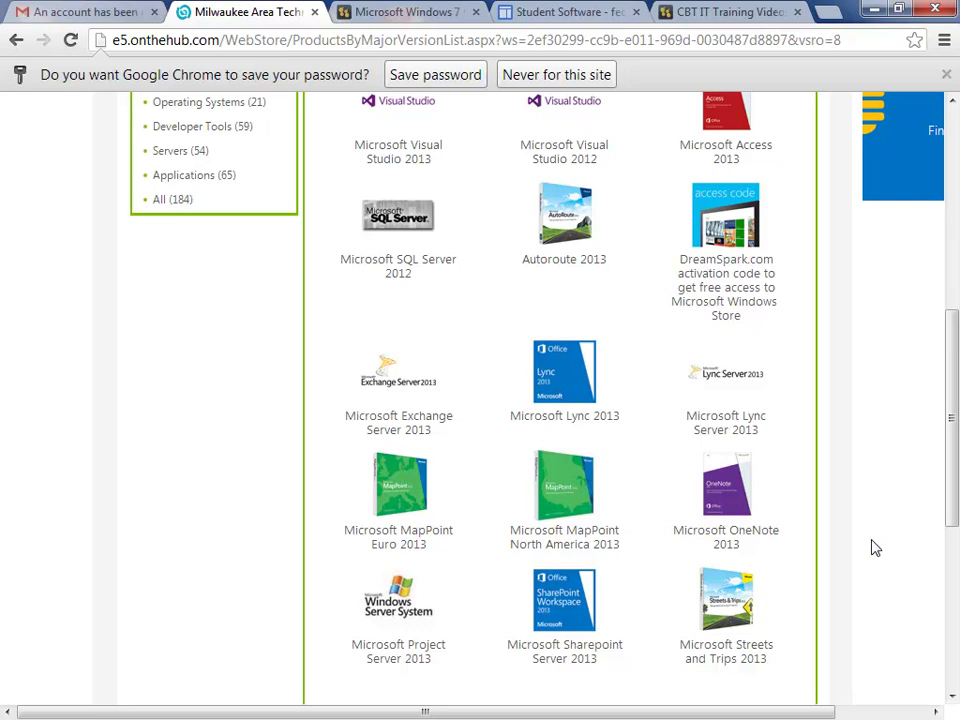
scroll(875, 547, "up", 2)
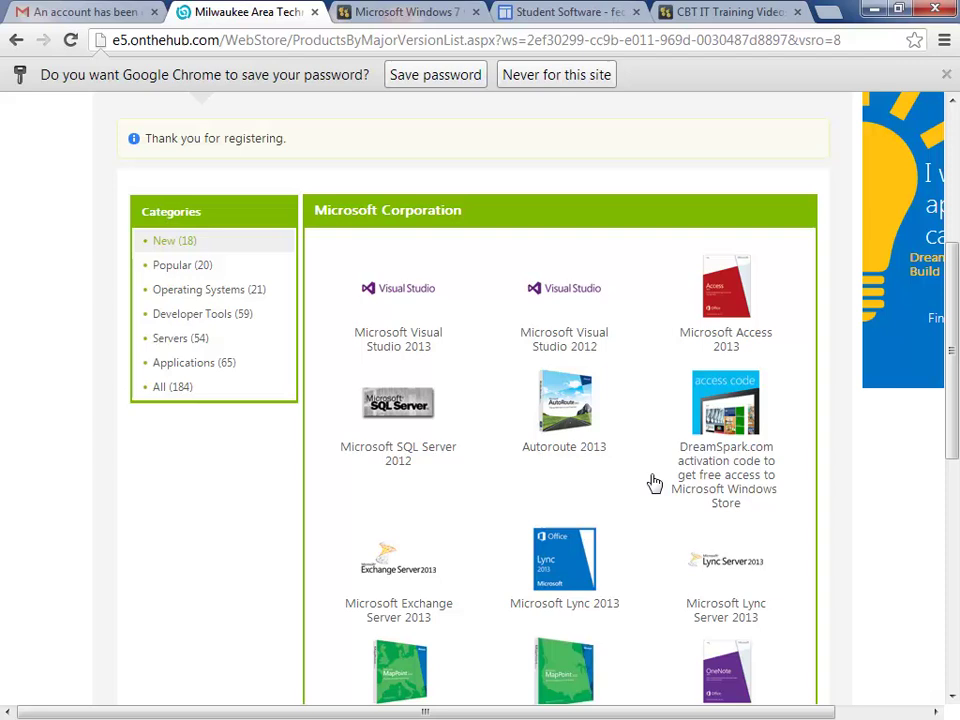
left_click(230, 292)
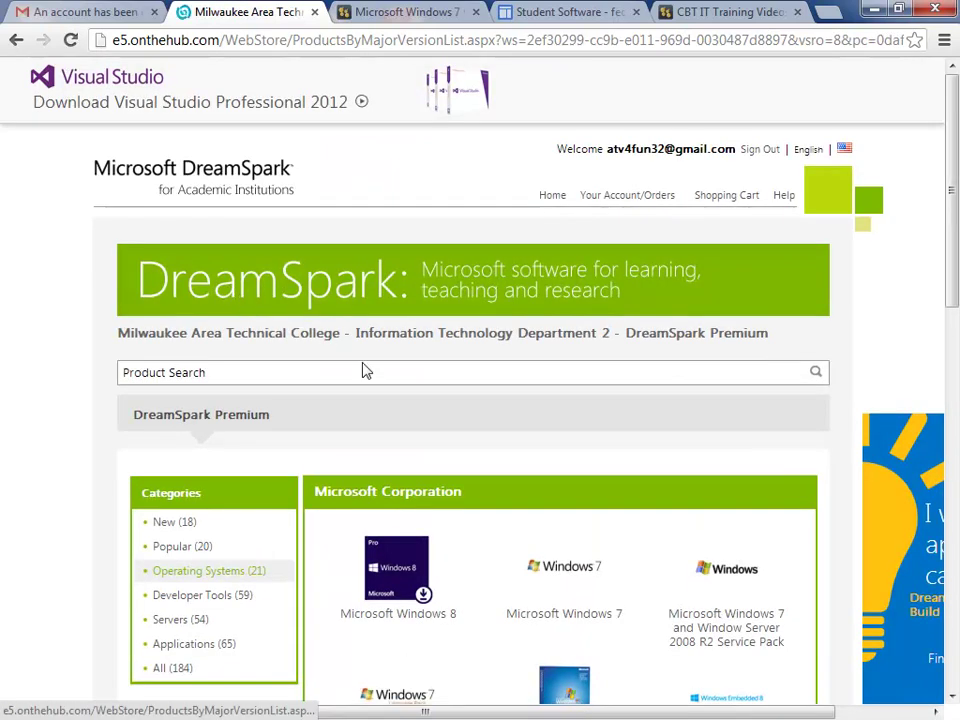
scroll(490, 470, "down", 1)
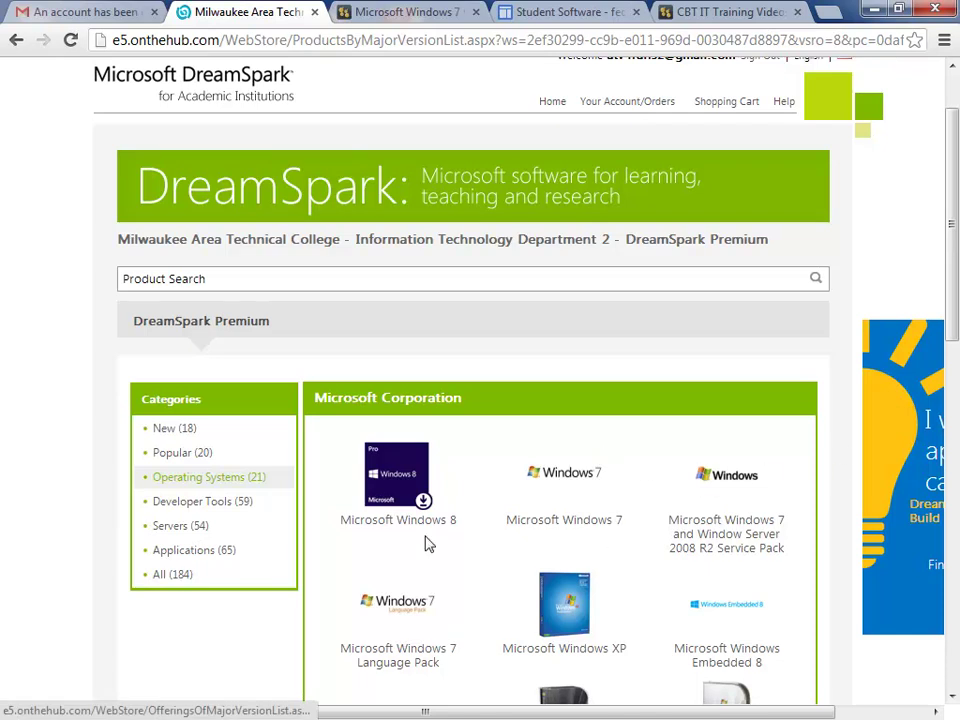
Step: Show Applications (65) and scroll through Visual Studio 2012, Project 2013, Visio 2013 and Access 2013
left_click(190, 551)
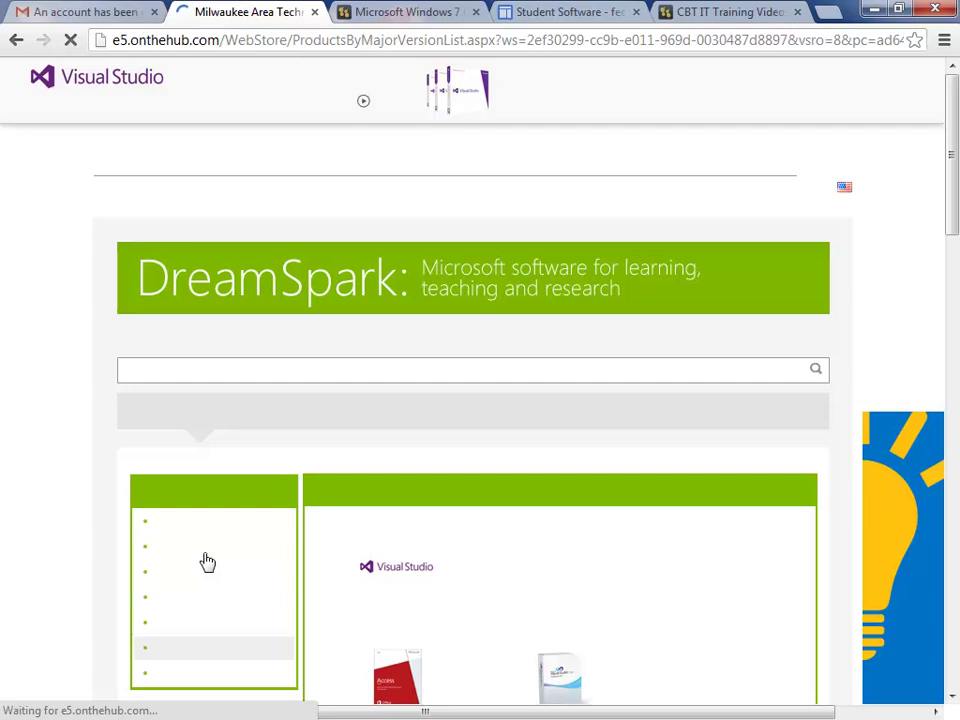
scroll(588, 553, "down", 2)
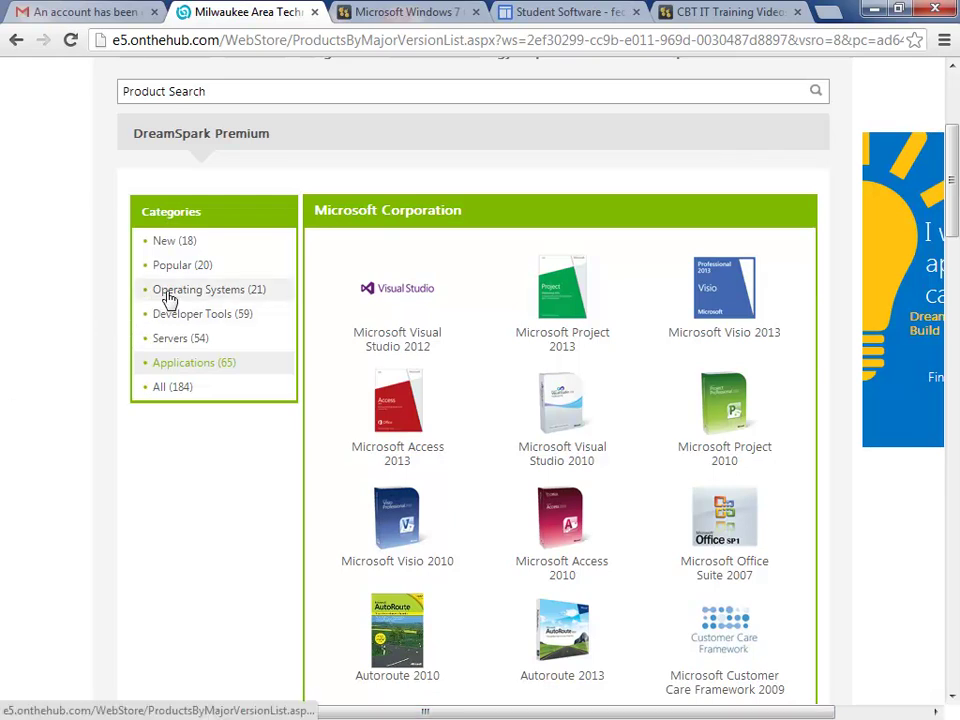
Step: Open Microsoft Windows 7 from Operating Systems and review its free Professional SP1 and Debug/Checked Build downloads
left_click(162, 295)
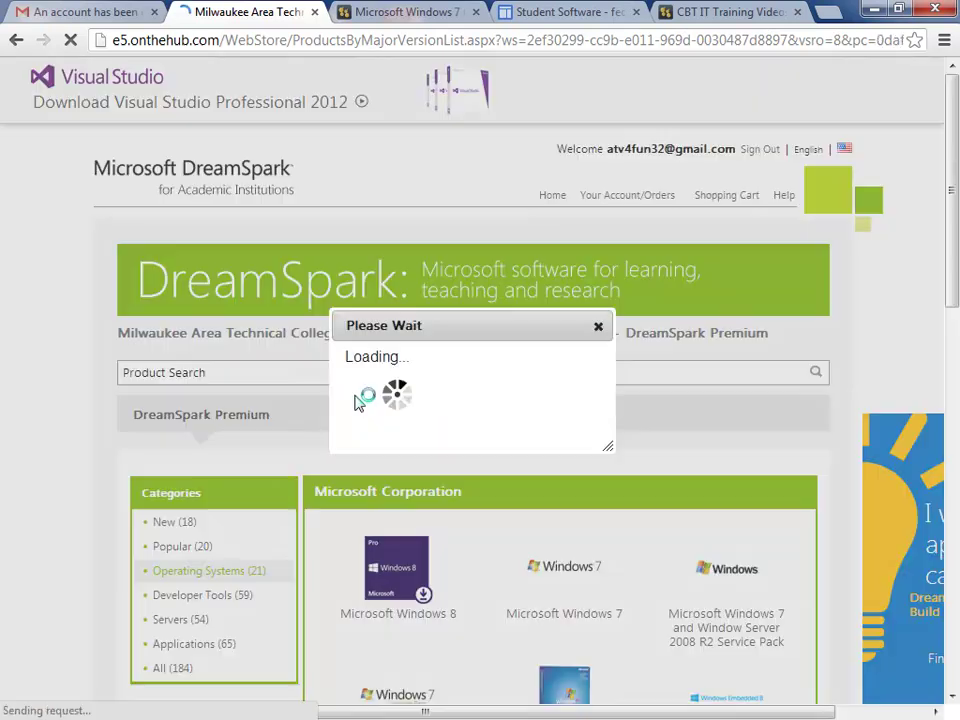
scroll(739, 510, "down", 2)
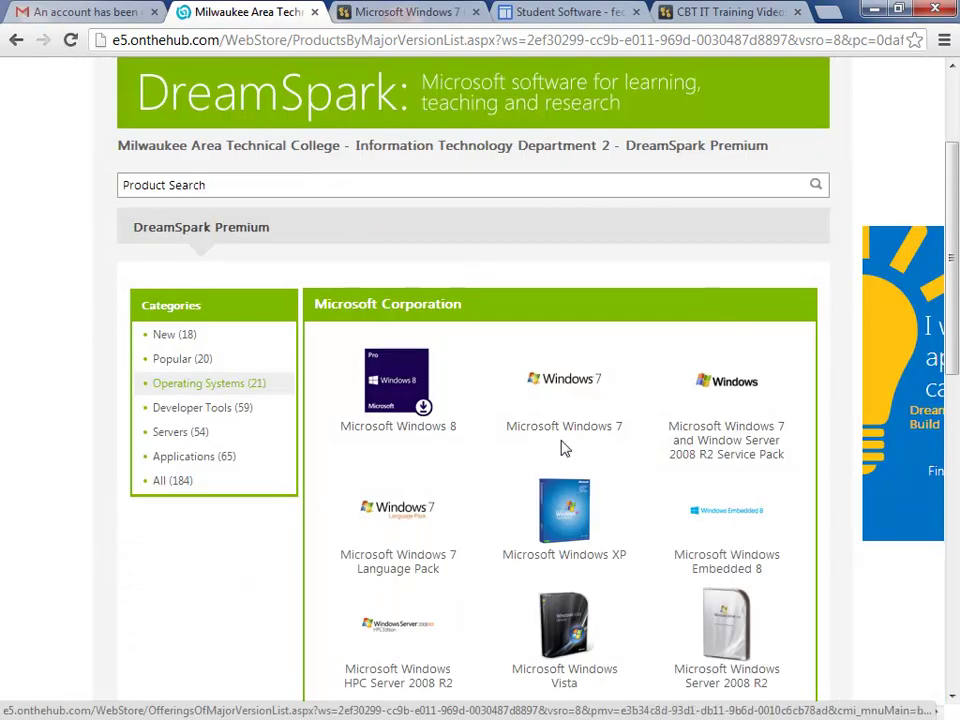
left_click(563, 388)
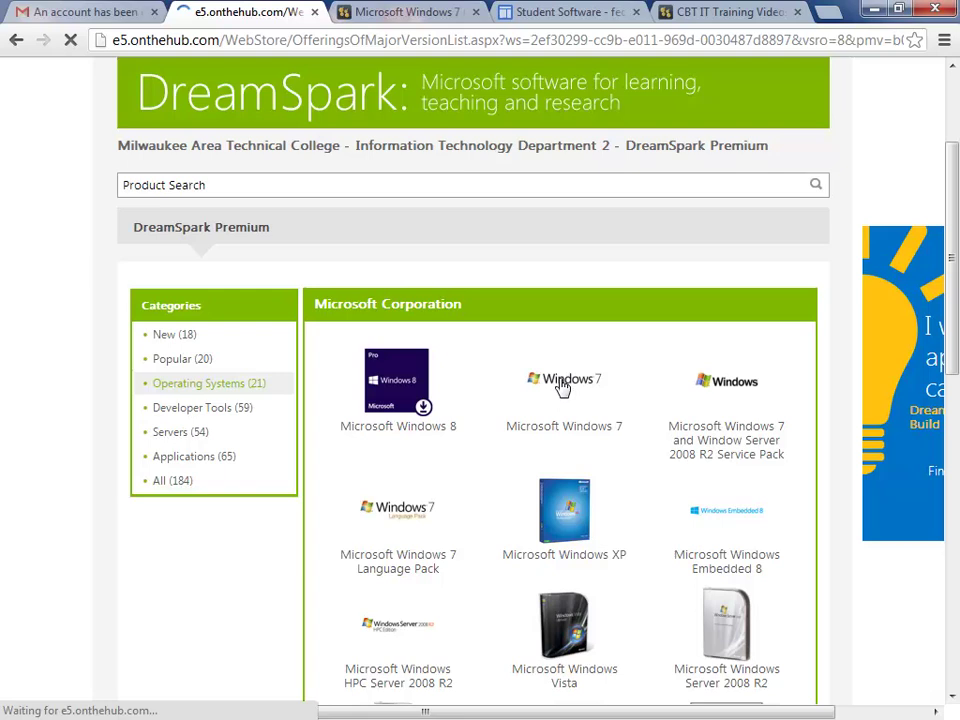
scroll(596, 545, "down", 2)
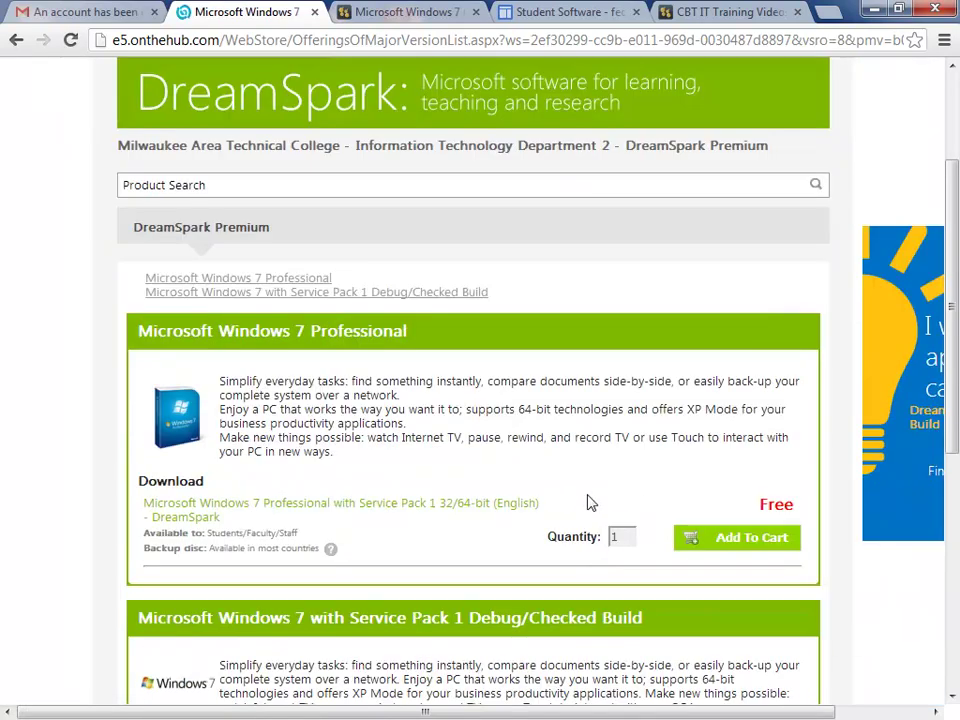
scroll(424, 386, "down", 3)
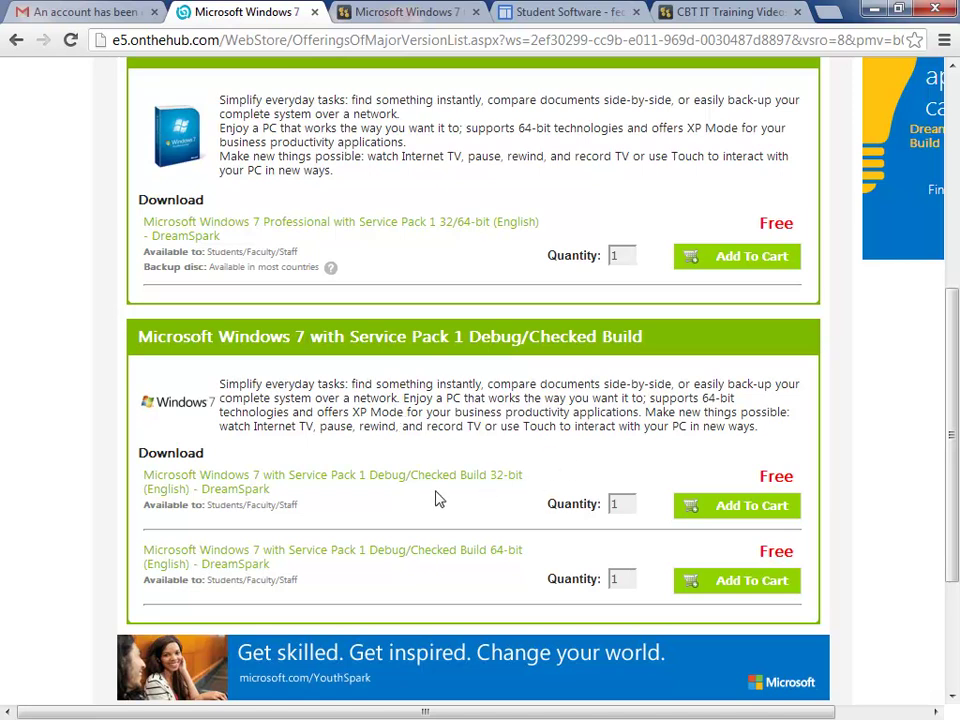
scroll(439, 497, "up", 1)
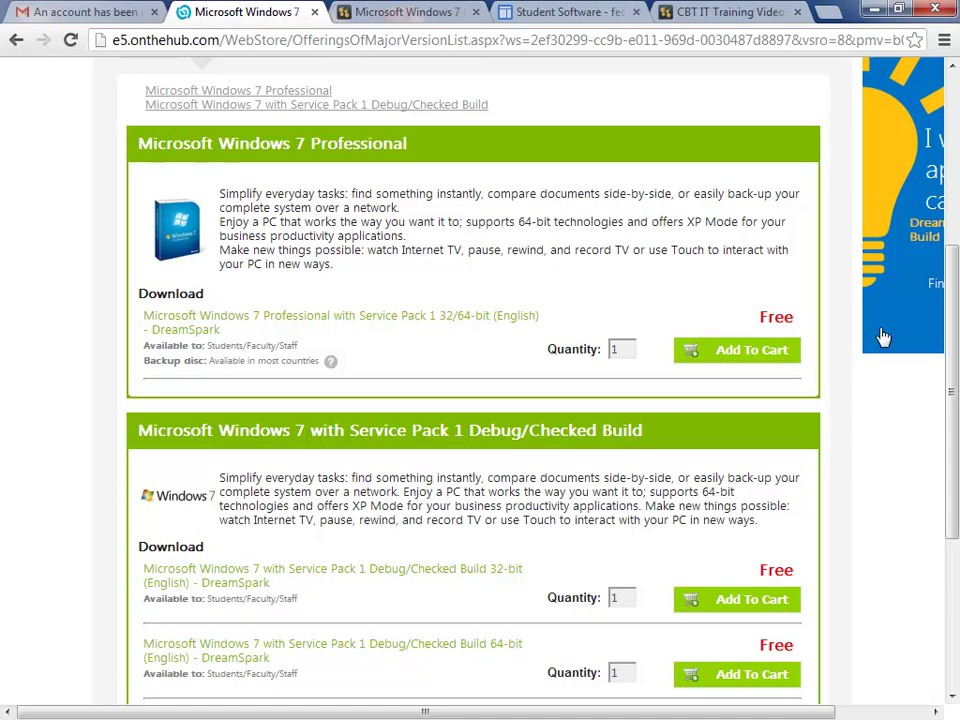
Step: Add Windows 7 Professional SP1 32/64-bit to the cart at $0.00 and proceed to checkout
left_click(740, 356)
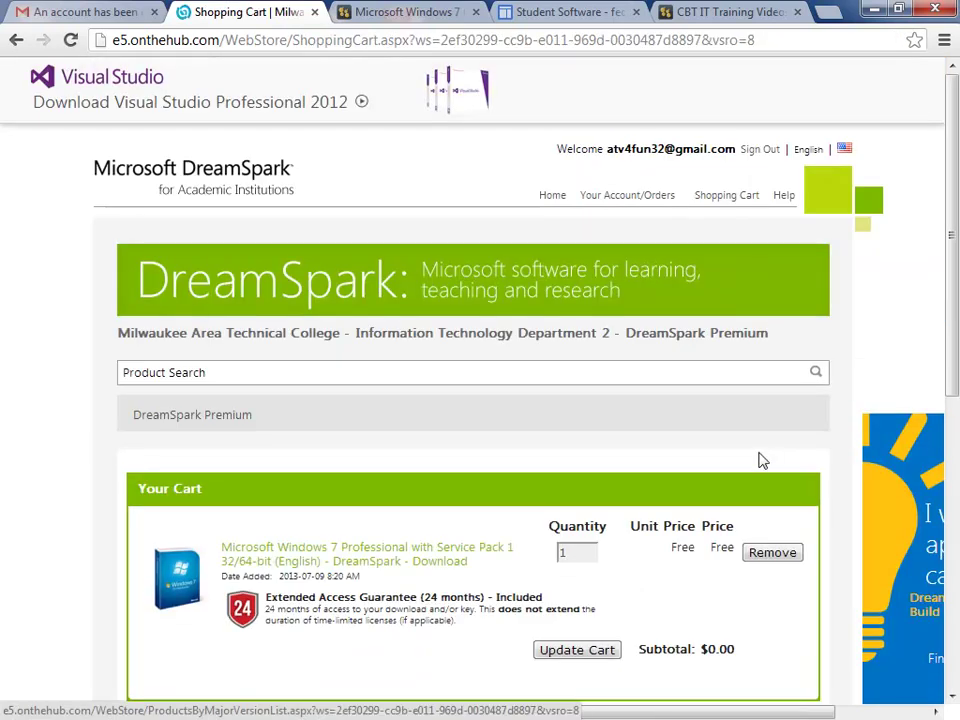
scroll(680, 550, "down", 3)
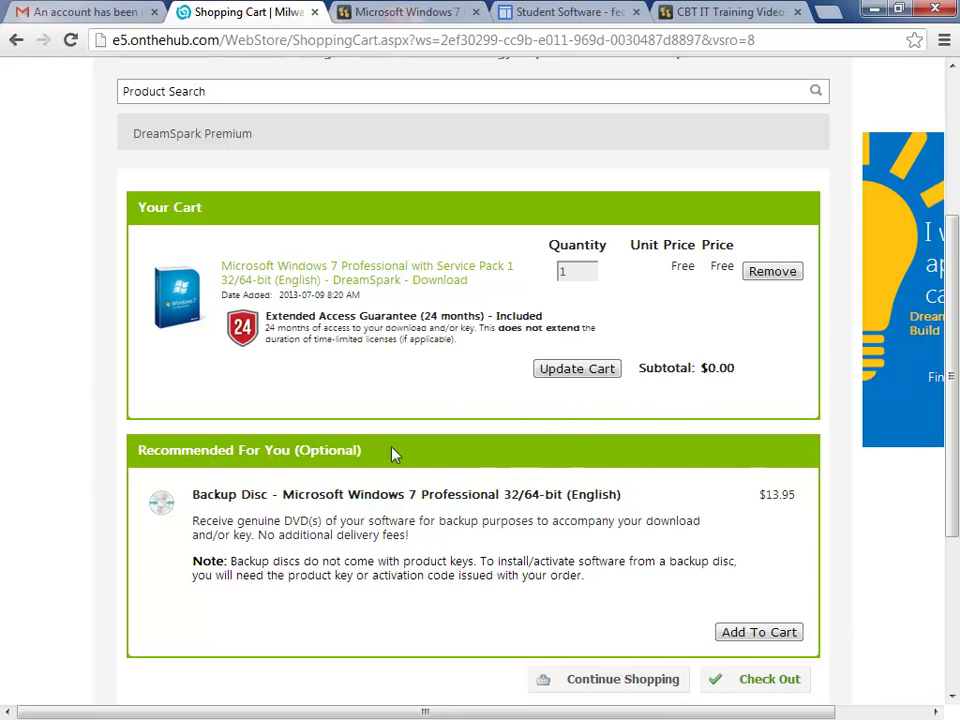
left_click(732, 688)
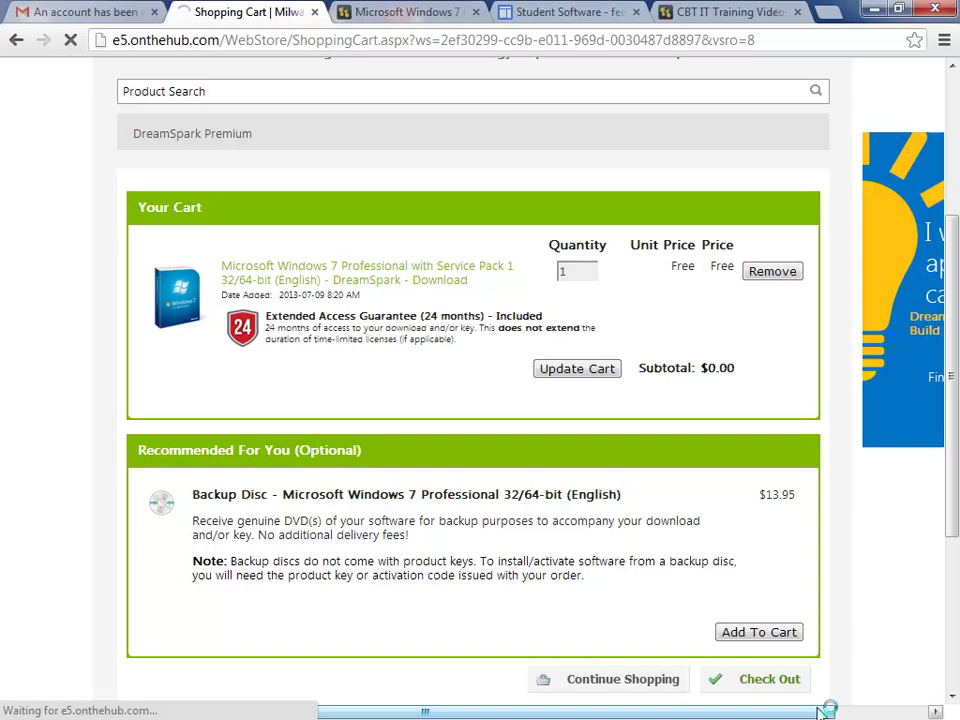
Step: Accept the DreamSpark license agreement and continue past the upgrade considerations message
scroll(693, 604, "down", 3)
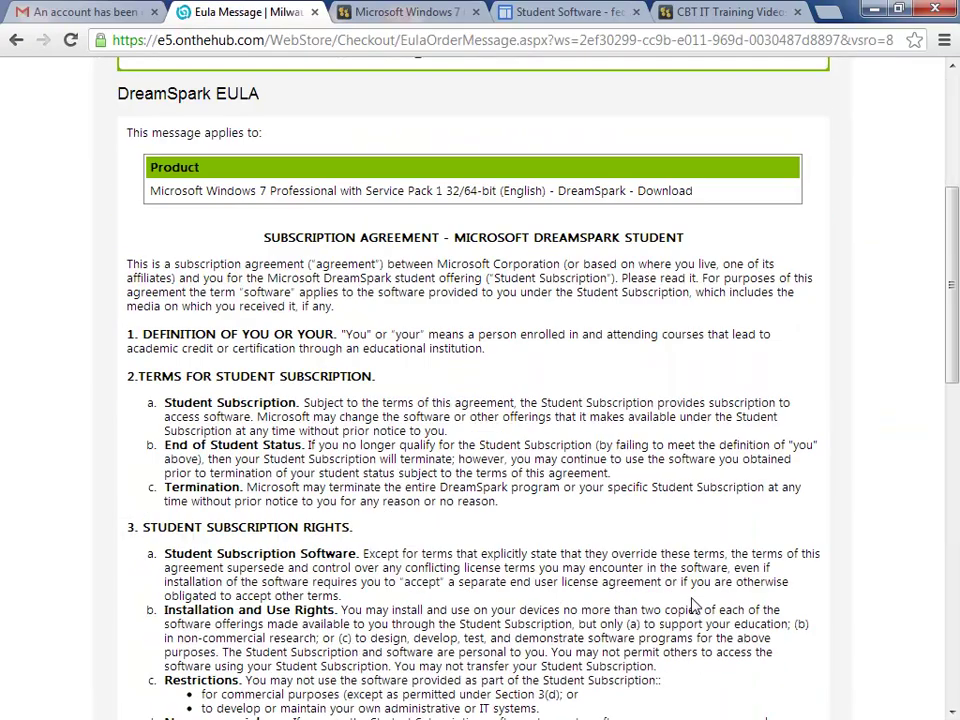
scroll(700, 608, "down", 10)
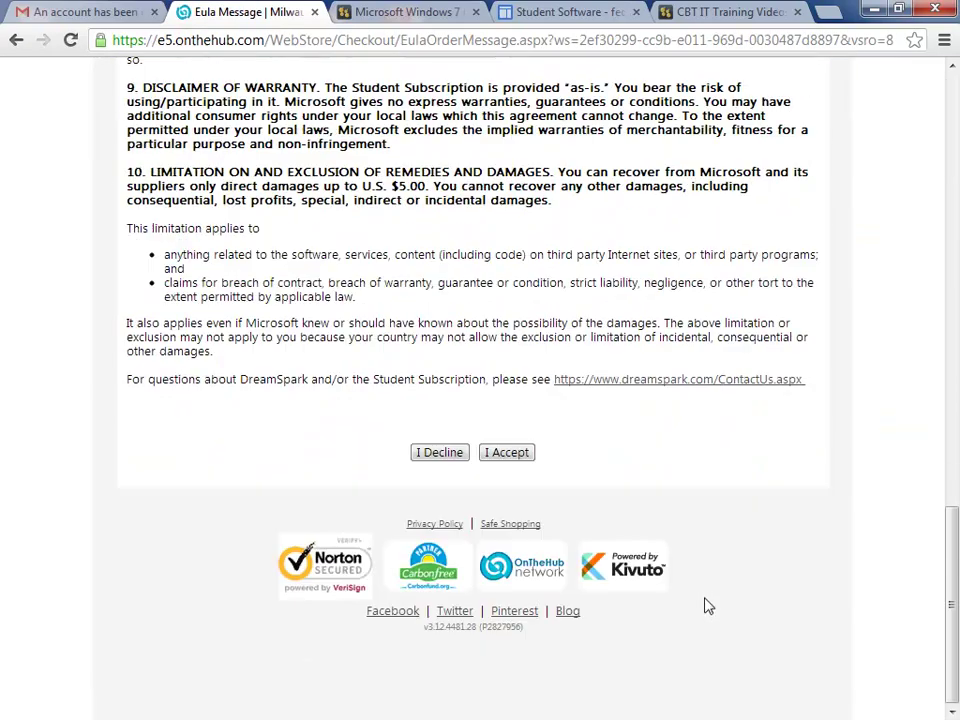
left_click(523, 456)
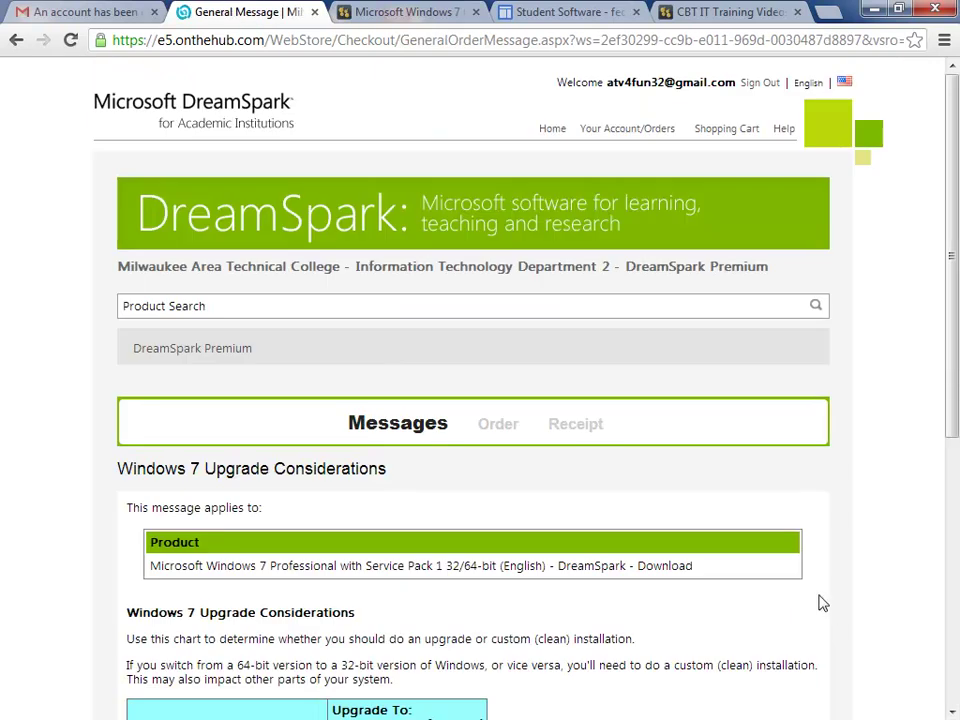
scroll(860, 560, "down", 1)
scroll(750, 566, "down", 3)
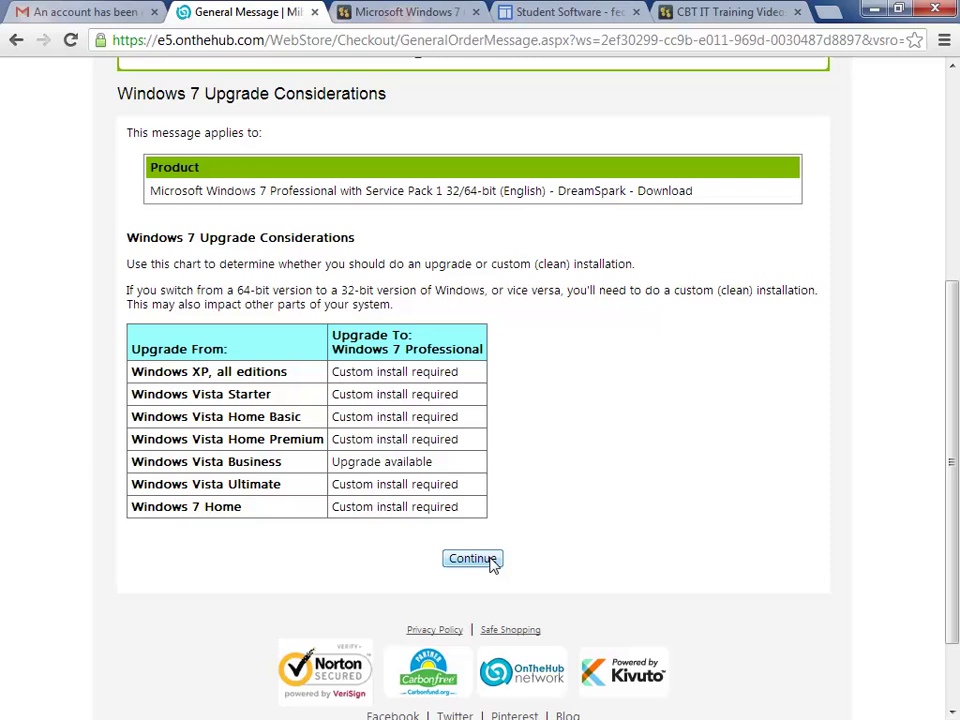
left_click(481, 559)
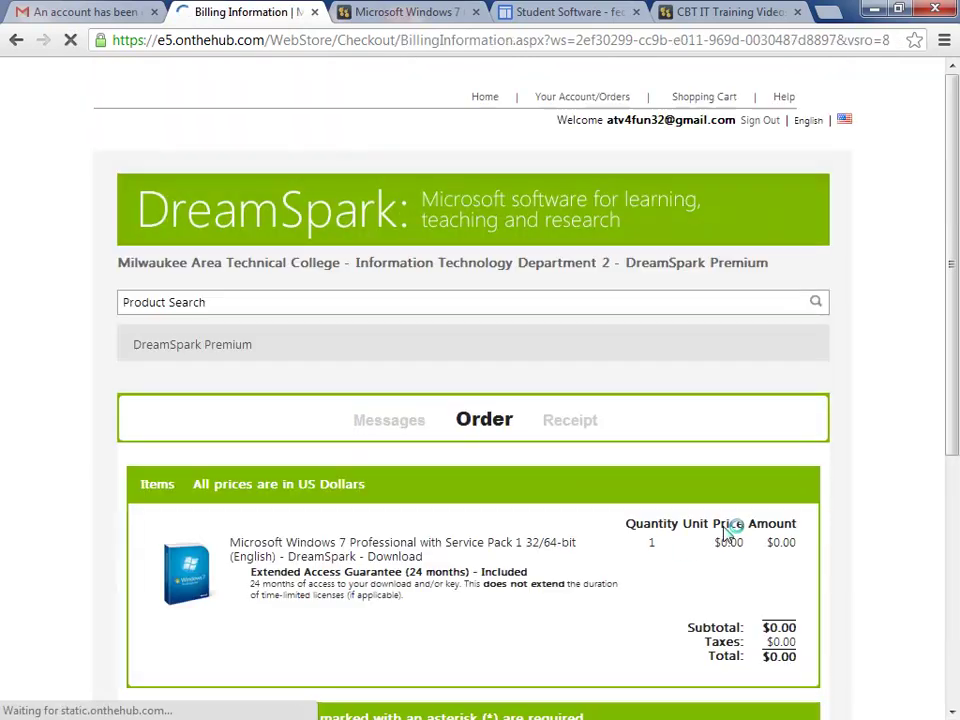
Step: Proceed with the free Windows 7 Professional order and review its receipt
scroll(737, 435, "down", 4)
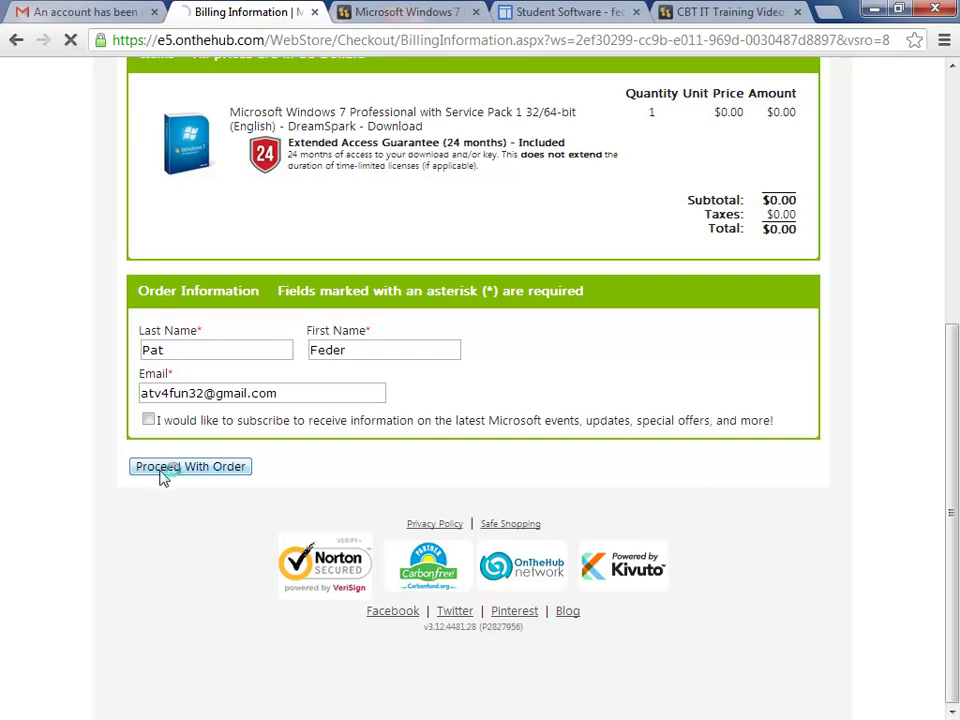
left_click(163, 471)
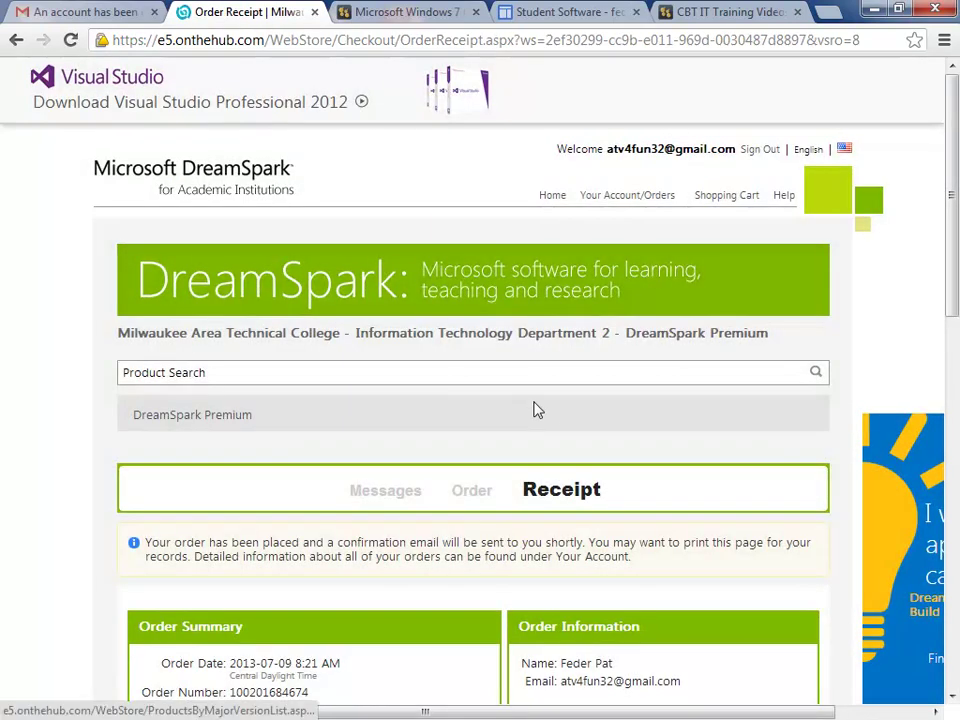
scroll(556, 428, "down", 2)
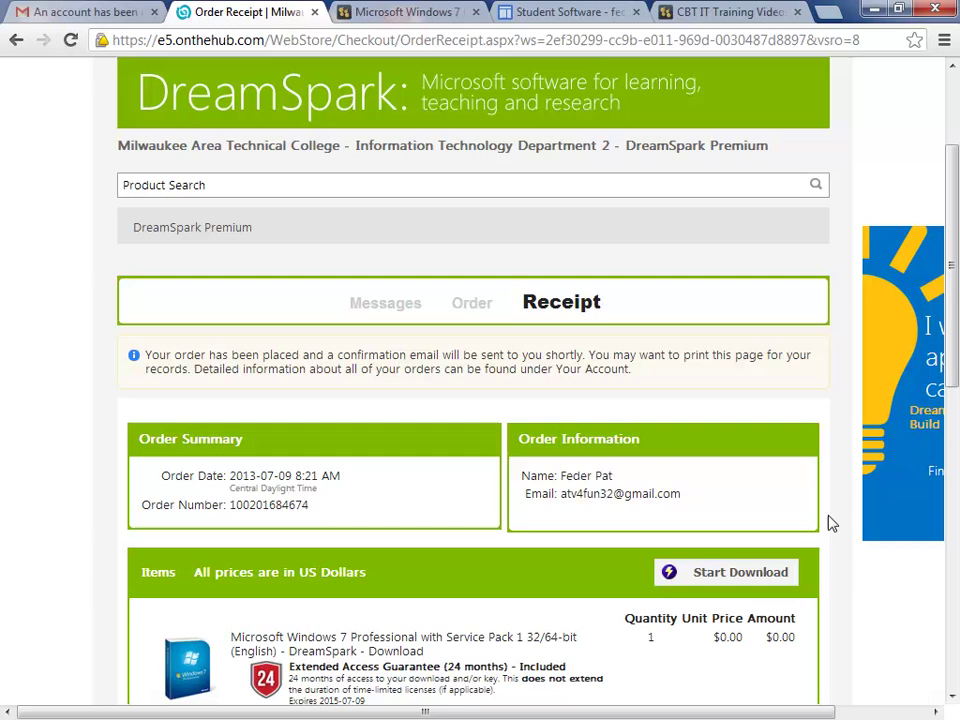
scroll(827, 521, "down", 1)
scroll(647, 566, "up", 2)
scroll(648, 566, "down", 1)
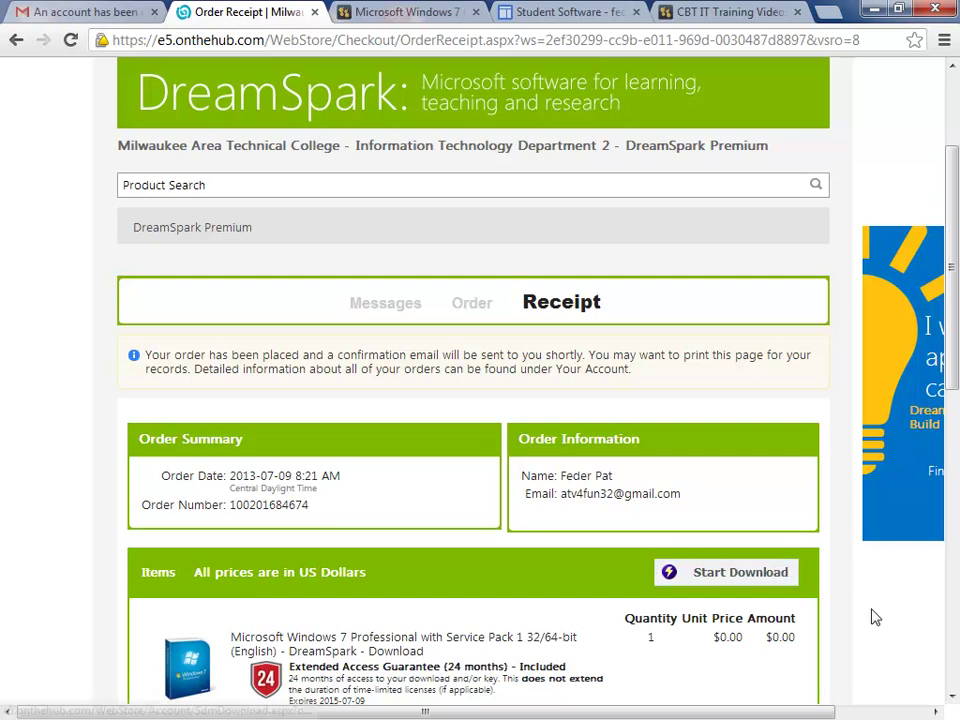
Step: Start the download from the receipt and save the Windows 7 order's .SDX file from step 3
left_click(754, 580)
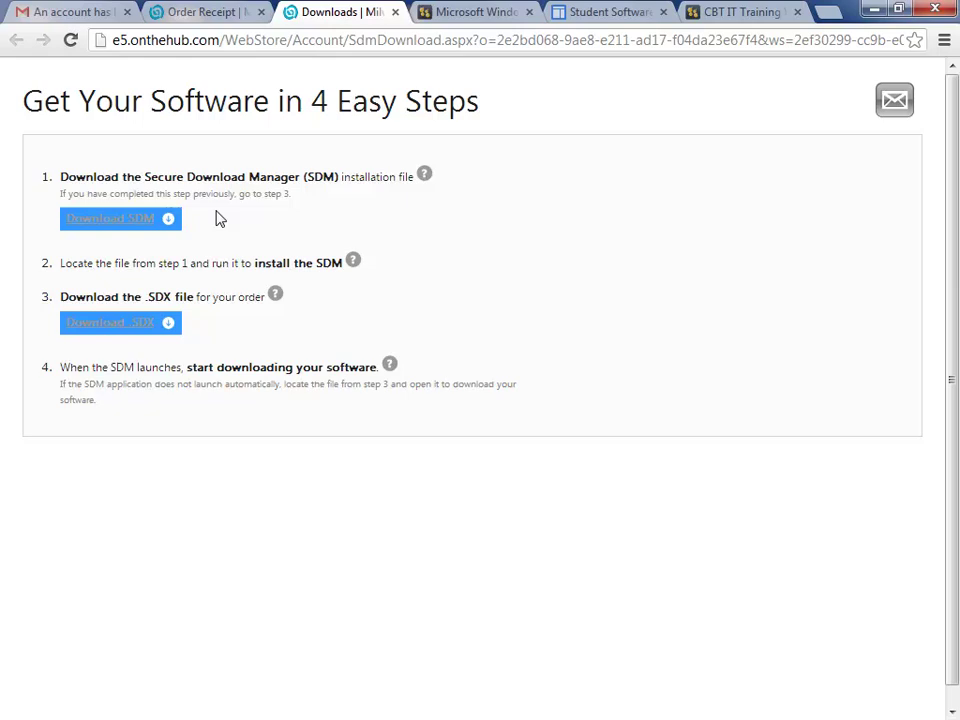
left_click(113, 325)
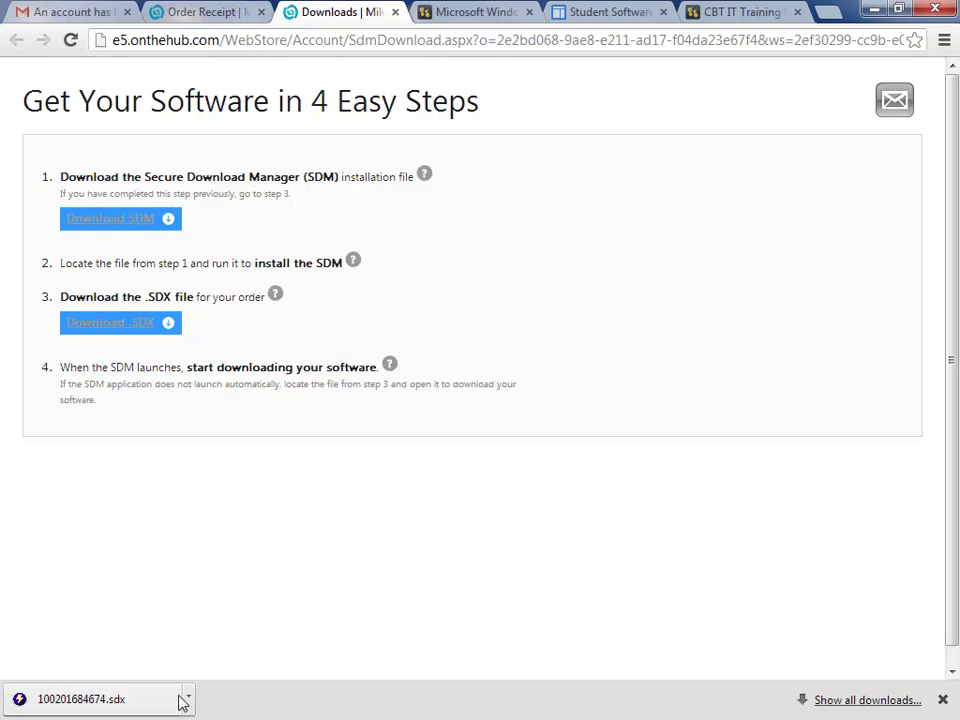
Step: Open the downloaded .sdx order in Secure Download Manager and reposition its window
left_click(175, 701)
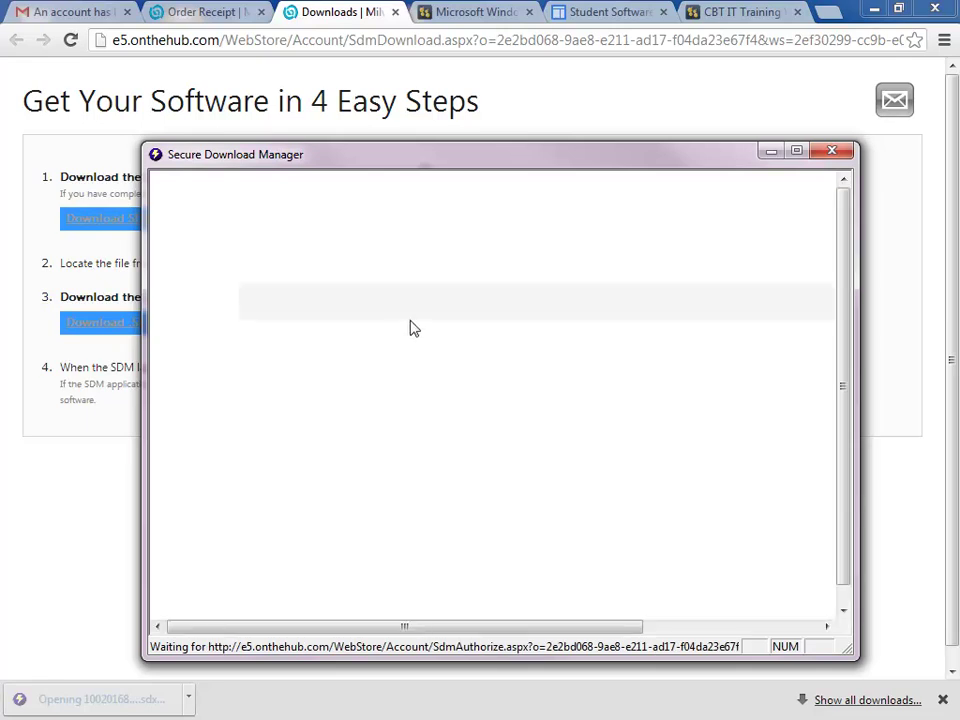
left_click_drag(519, 172, 545, 165)
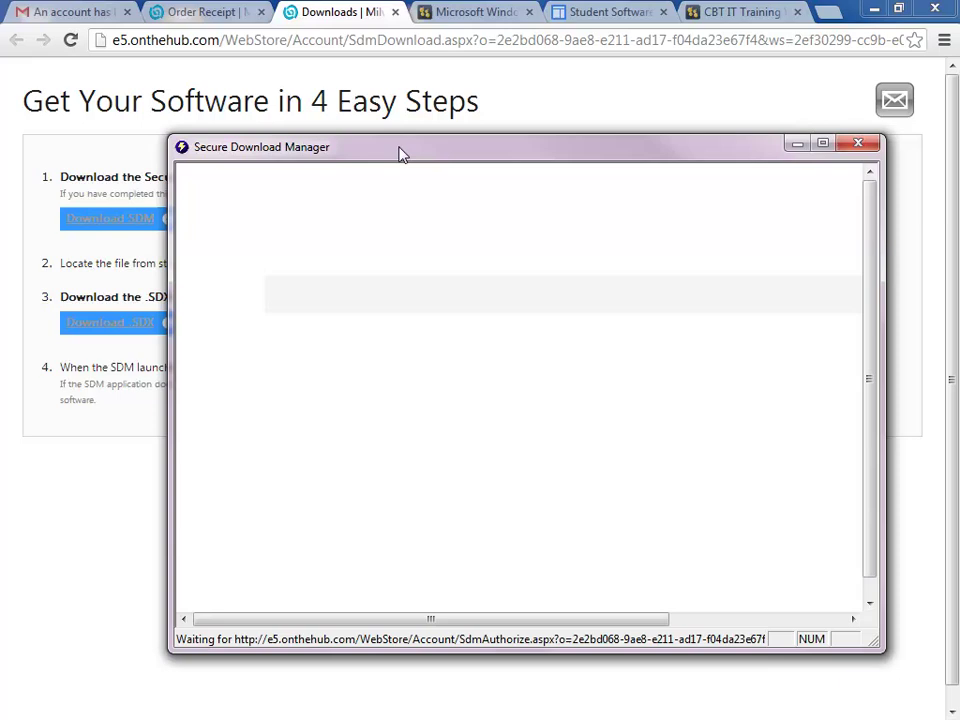
left_click_drag(400, 151, 335, 106)
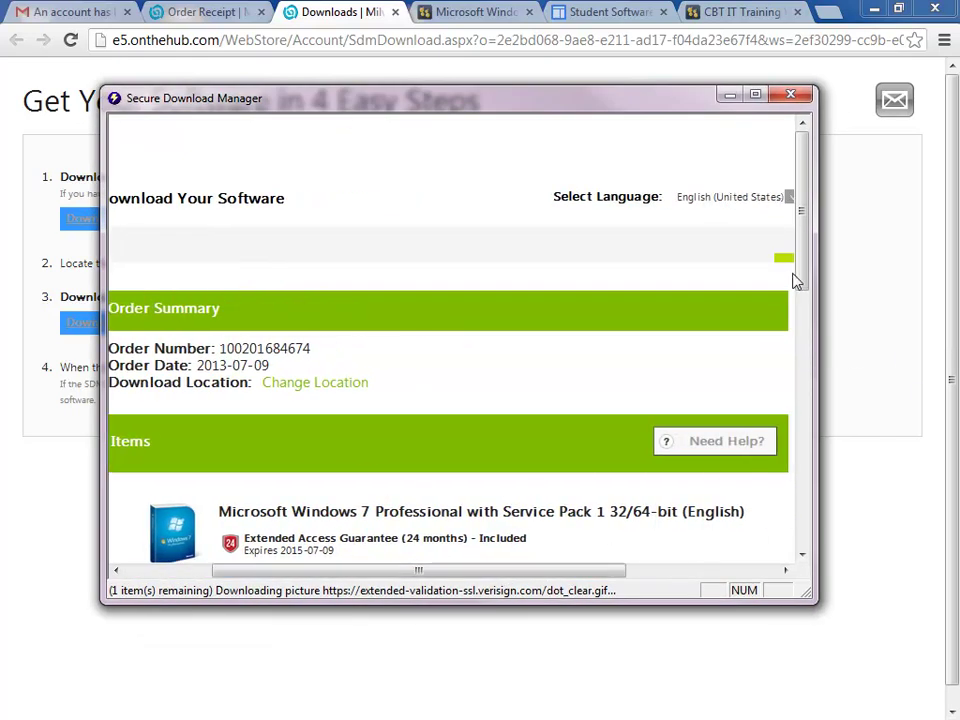
left_click_drag(795, 281, 802, 293)
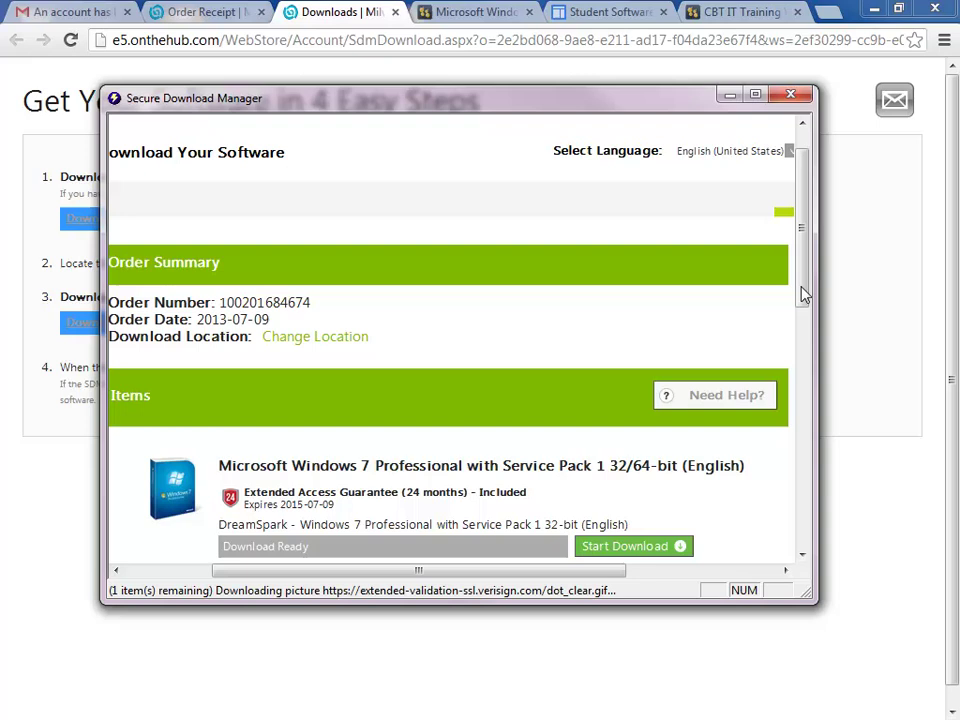
Step: Download the Windows 7 Professional SP1 32-bit (English) image until its progress bar shows Done
left_click(655, 547)
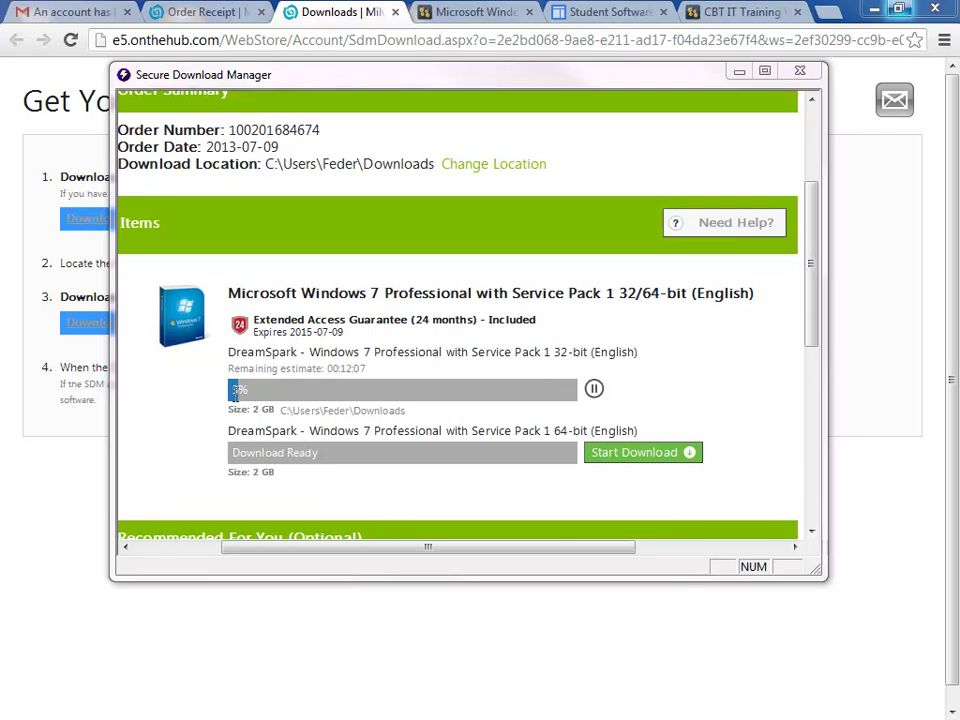
left_click_drag(814, 249, 542, 394)
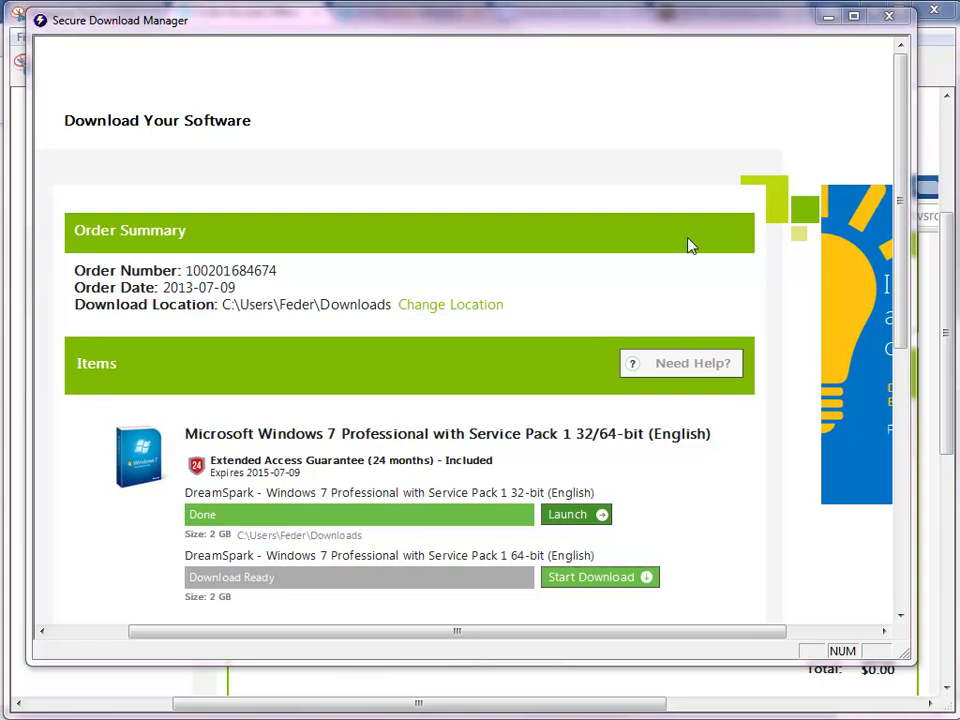
Step: Show the Windows 7 x86 download folder in Explorer, widening the Name column to reveal the full ISO name
left_click(580, 525)
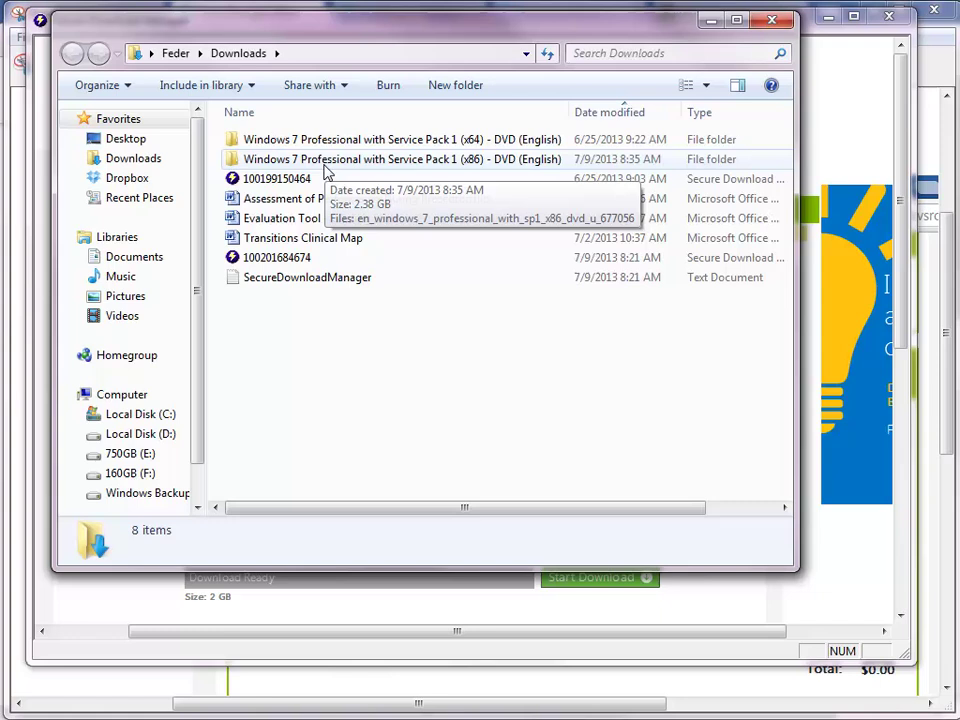
double_click(400, 165)
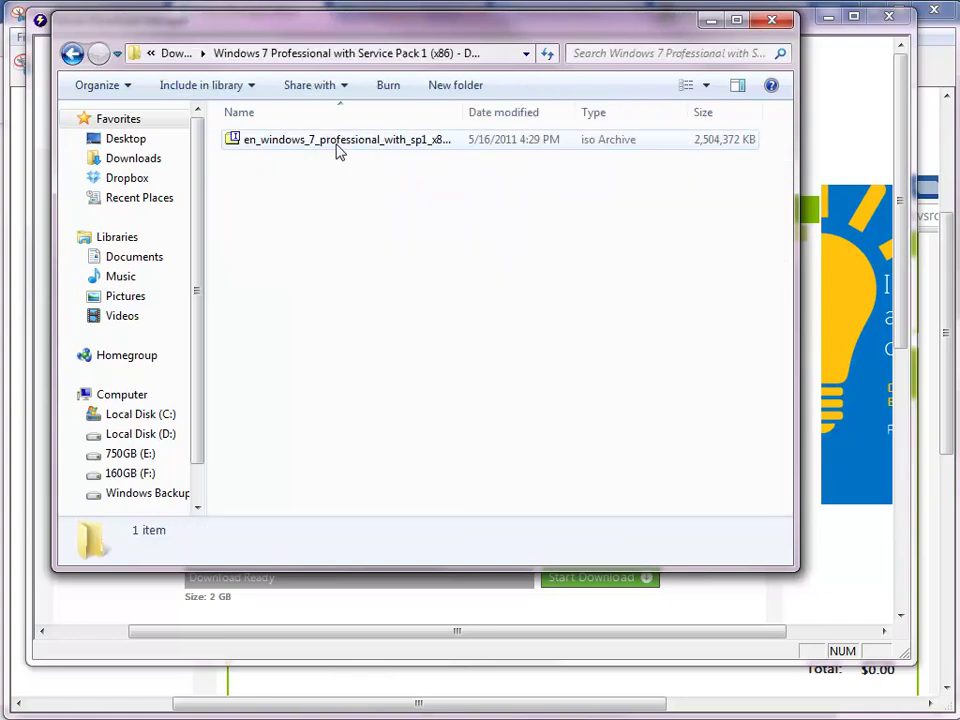
left_click_drag(460, 110, 604, 110)
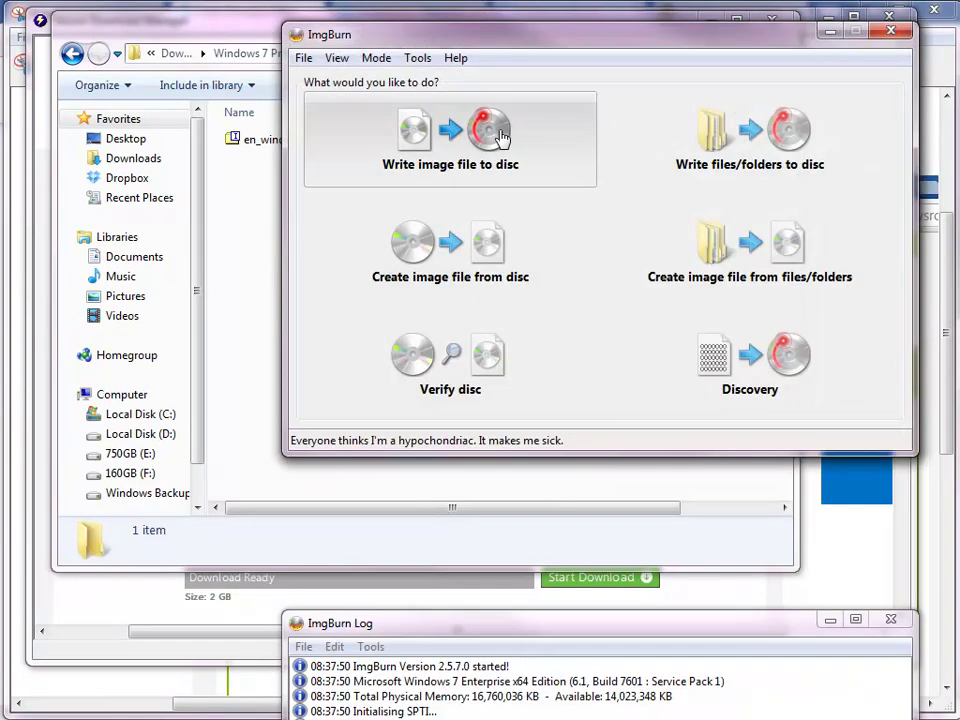
Step: Load the Windows 7 Professional SP1 ISO as ImgBurn's write-image-to-disc source, then close ImgBurn
left_click_drag(530, 42, 290, 32)
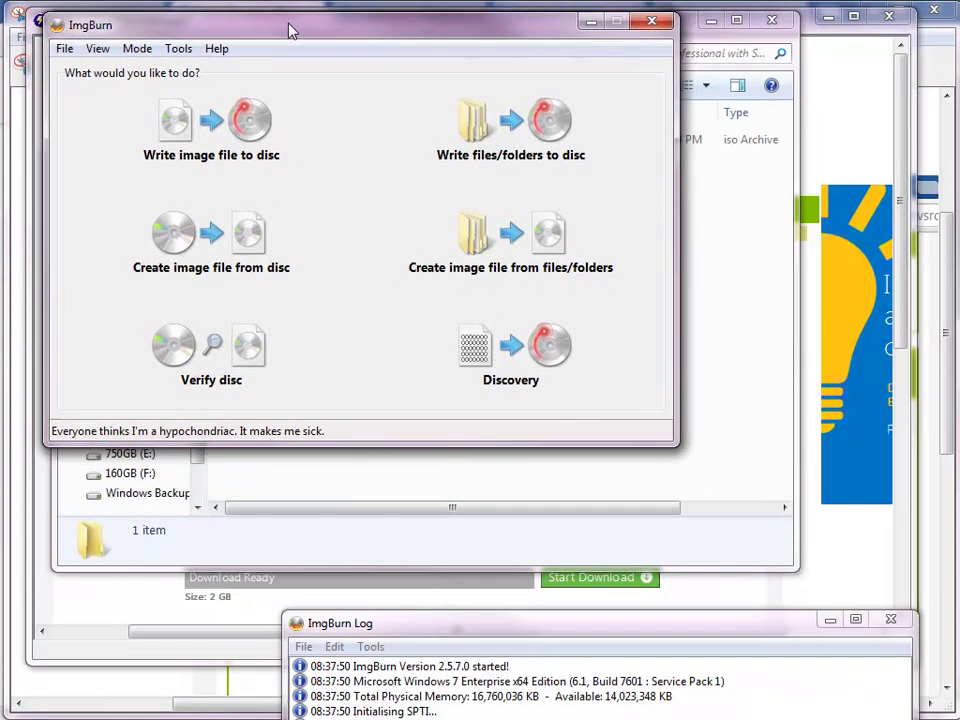
left_click(232, 130)
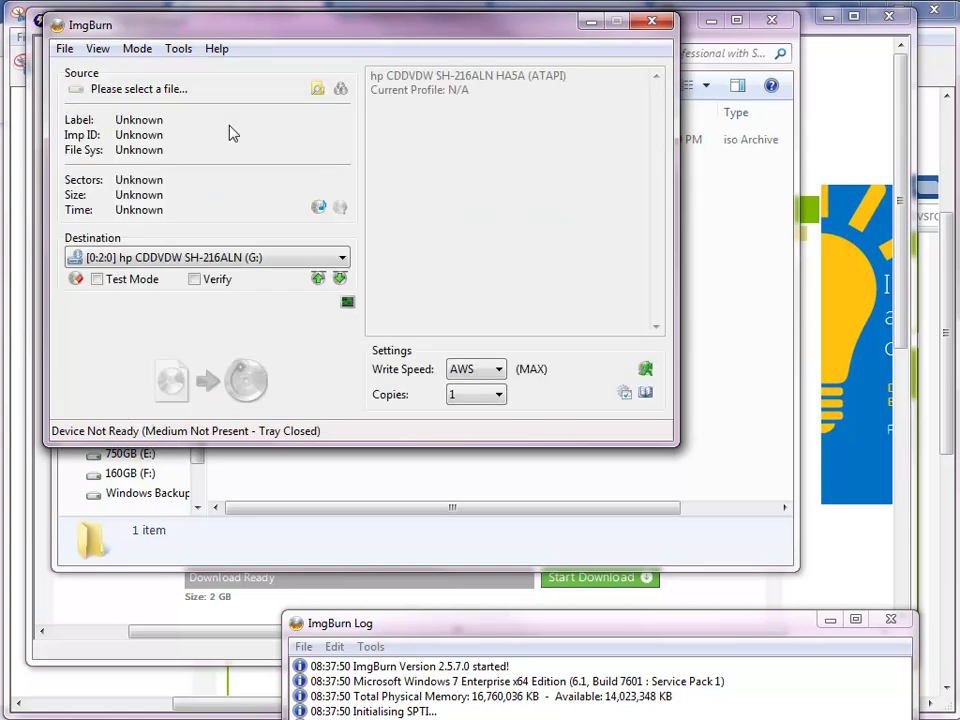
left_click(318, 90)
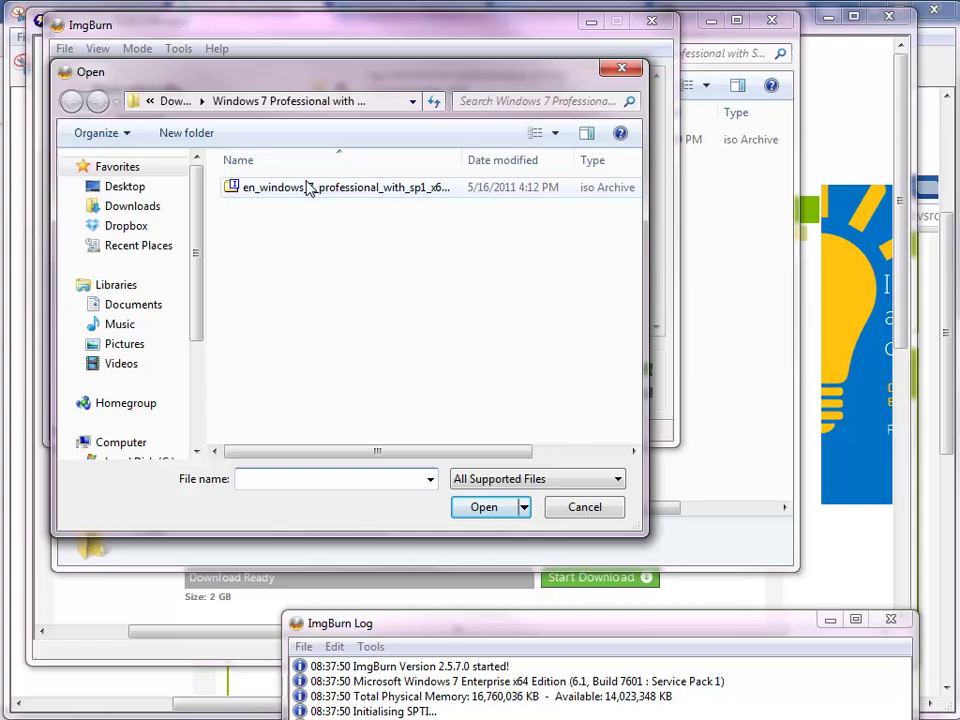
left_click(305, 190)
left_click(505, 512)
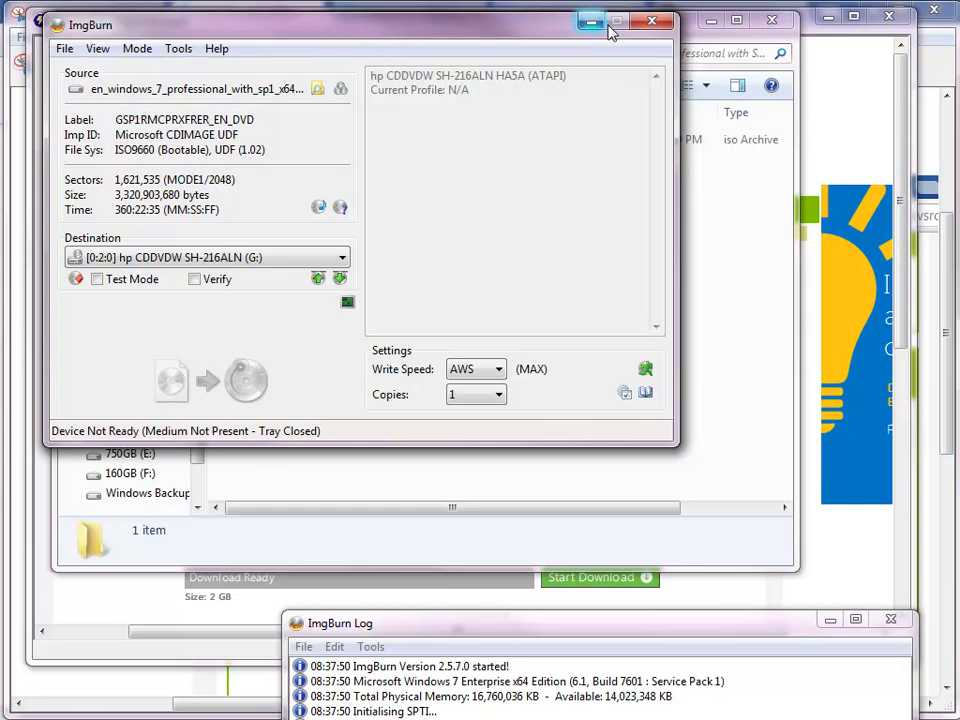
left_click(653, 22)
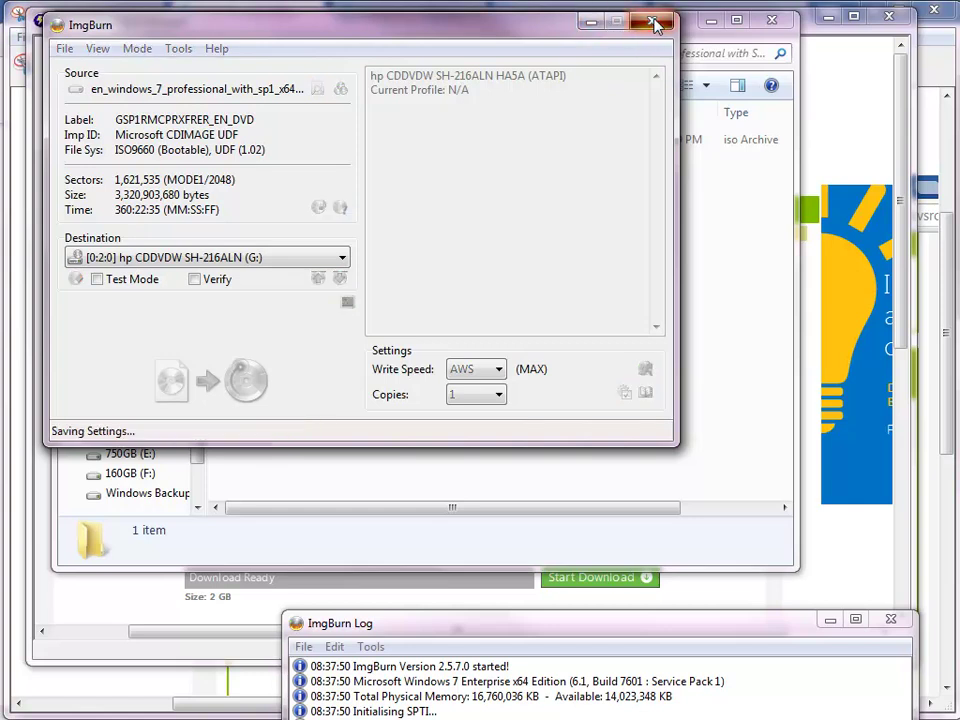
Step: Close Explorer and Secure Download Manager, then discard the order-receipt snip without saving
left_click(773, 20)
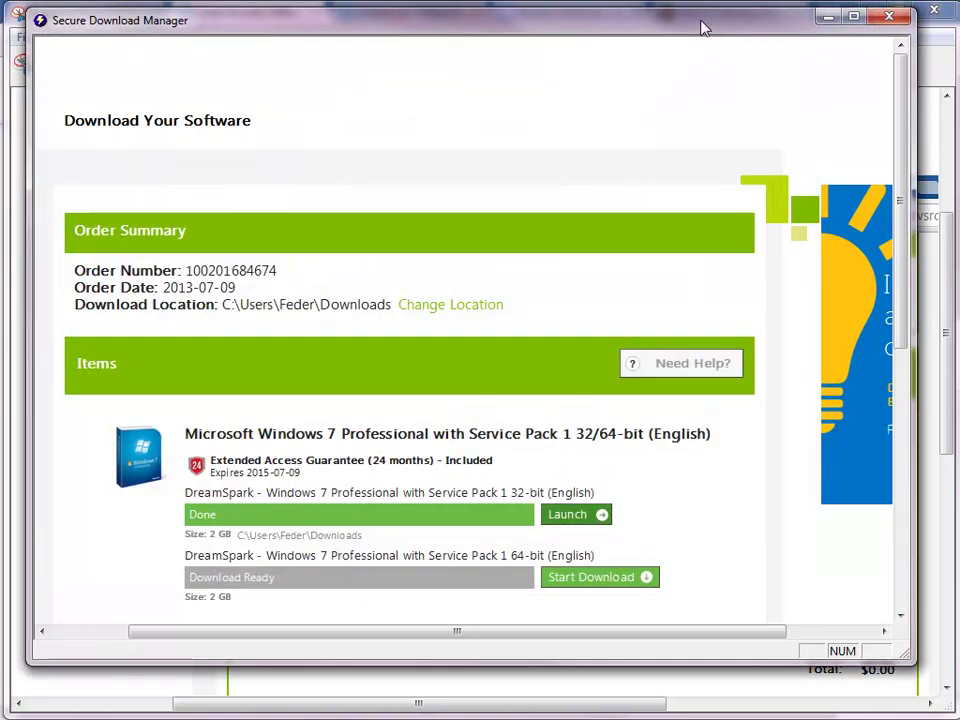
left_click(888, 16)
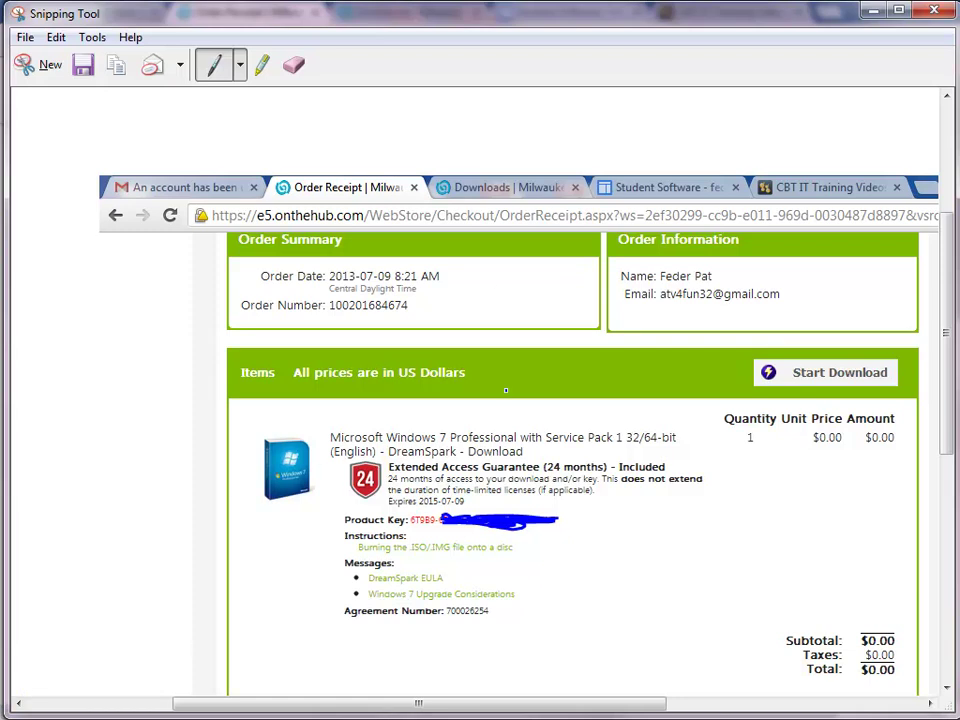
left_click(934, 10)
left_click(563, 377)
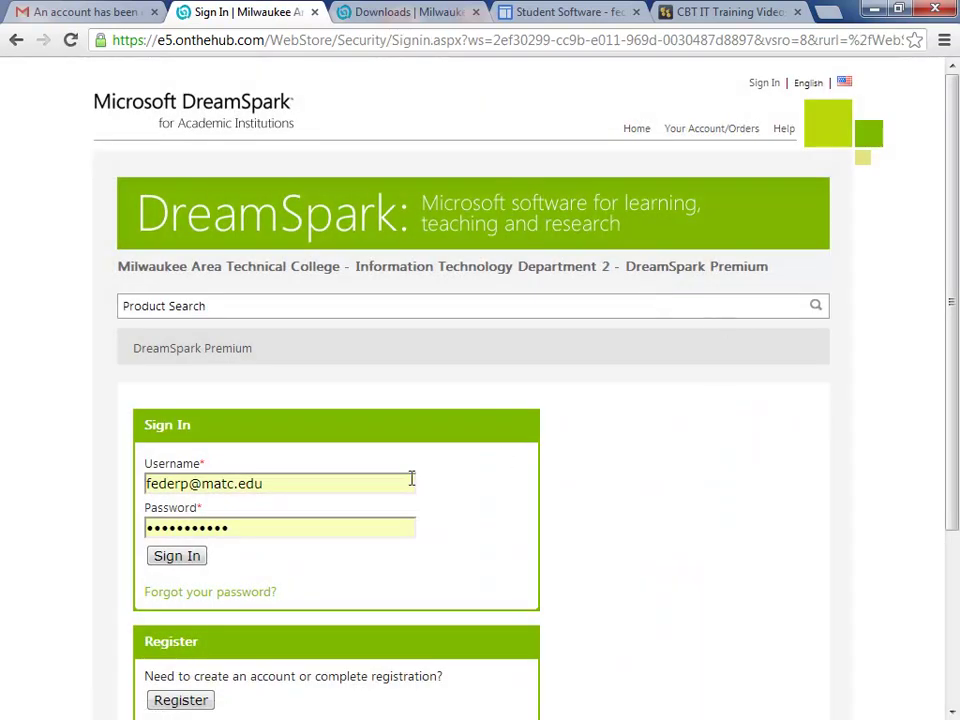
Step: Return to the Student Software tab listing CBT Nuggets, Microsoft DreamSpark and VMware Academic Program
scroll(444, 454, "down", 2)
scroll(446, 460, "up", 2)
left_click(553, 16)
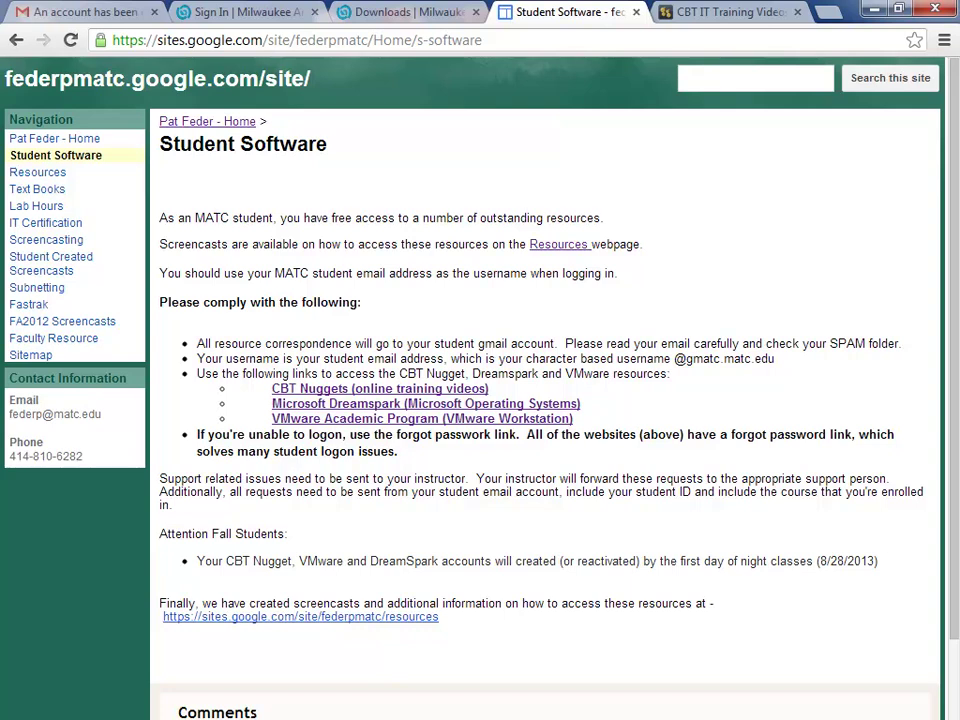
Step: Open the Resources page and scroll through its CBT Nuggets password-reset section
left_click(37, 173)
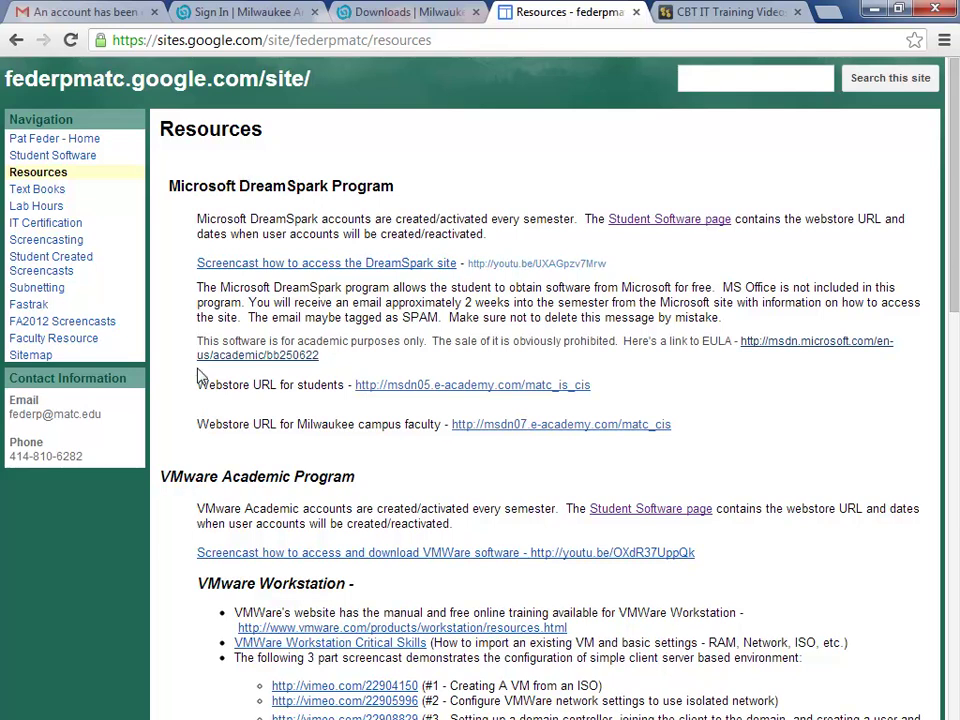
scroll(568, 348, "down", 2)
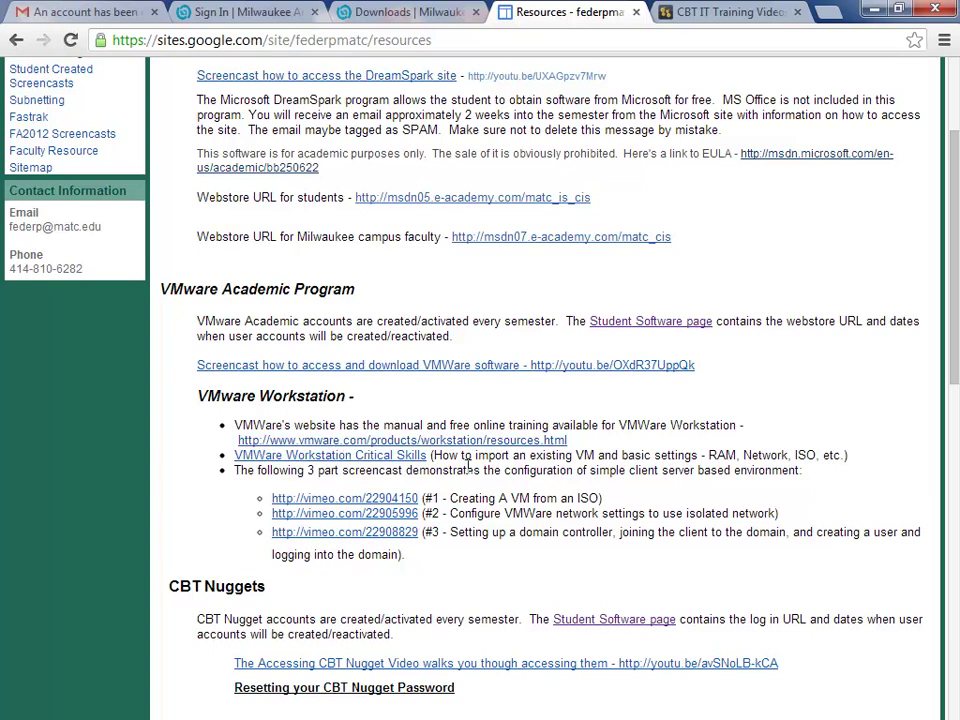
scroll(508, 470, "up", 2)
scroll(479, 290, "down", 7)
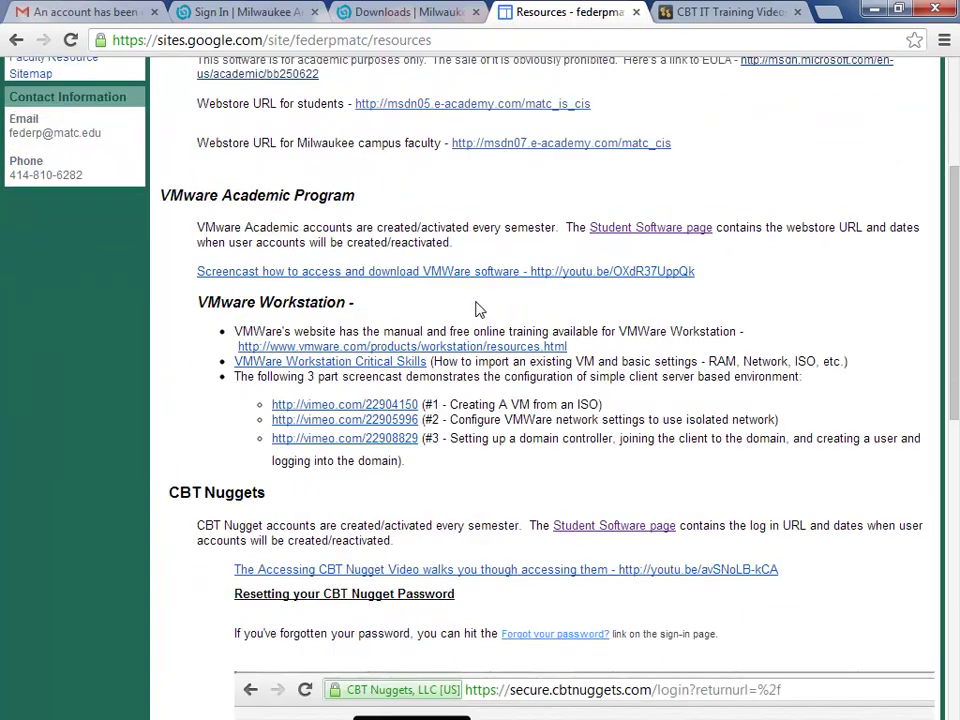
scroll(800, 605, "up", 2)
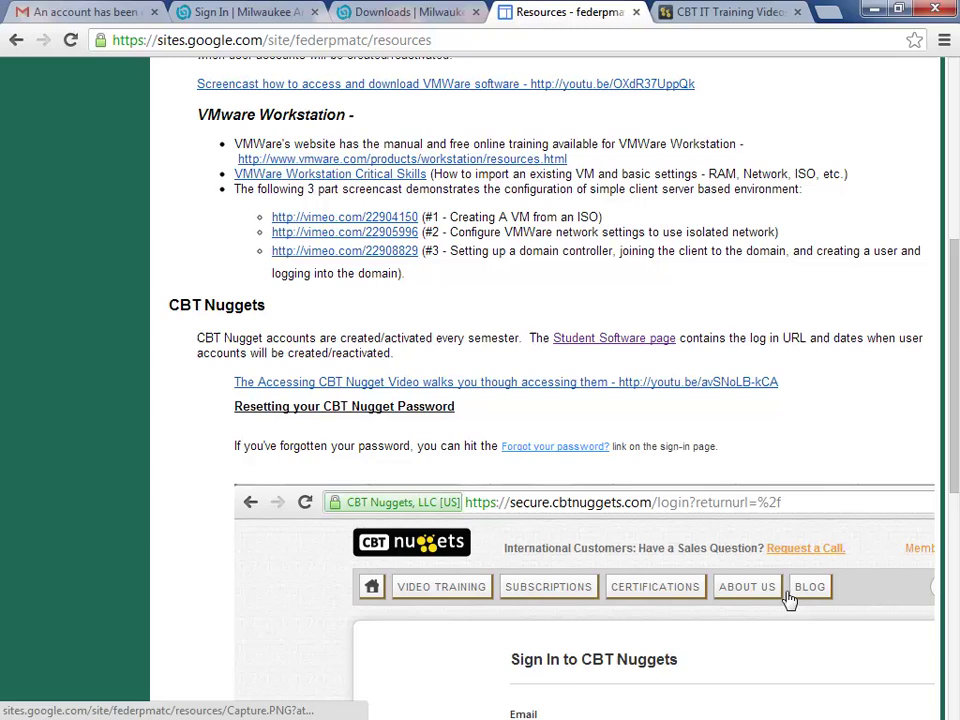
scroll(805, 620, "down", 2)
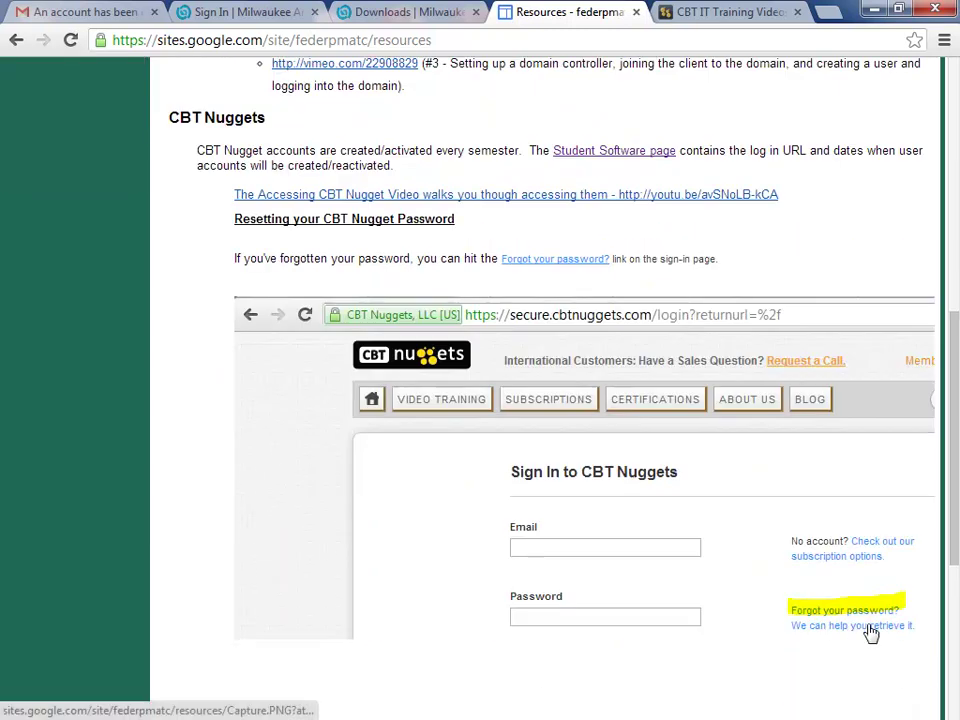
scroll(866, 628, "up", 10)
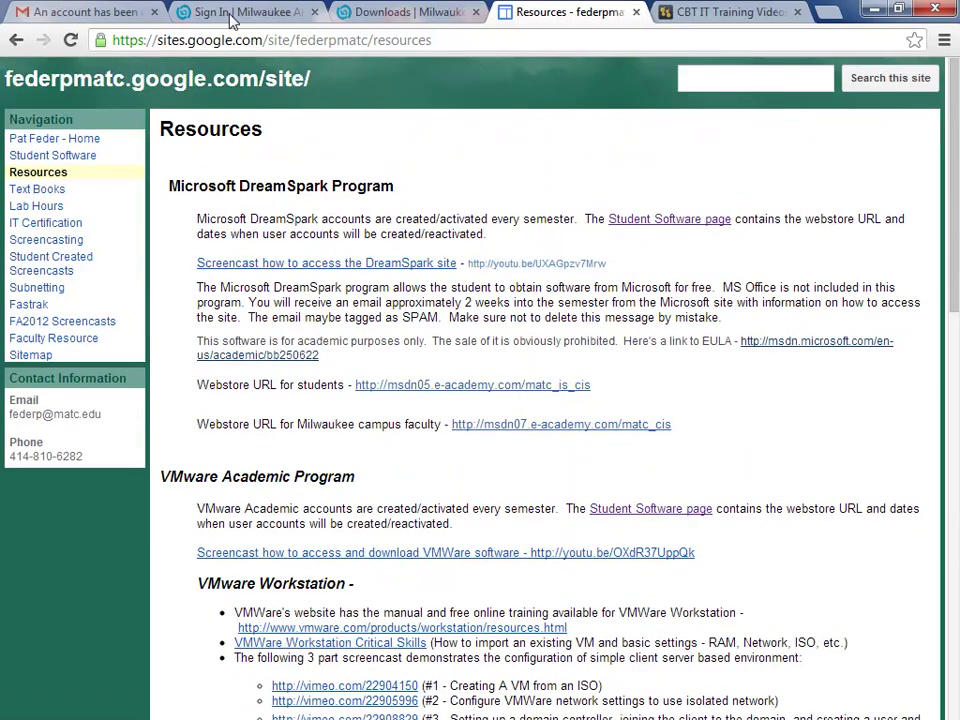
Step: Go back to Student Software and follow the Microsoft Dreamspark link to the sign-in page
left_click(229, 12)
scroll(722, 356, "down", 1)
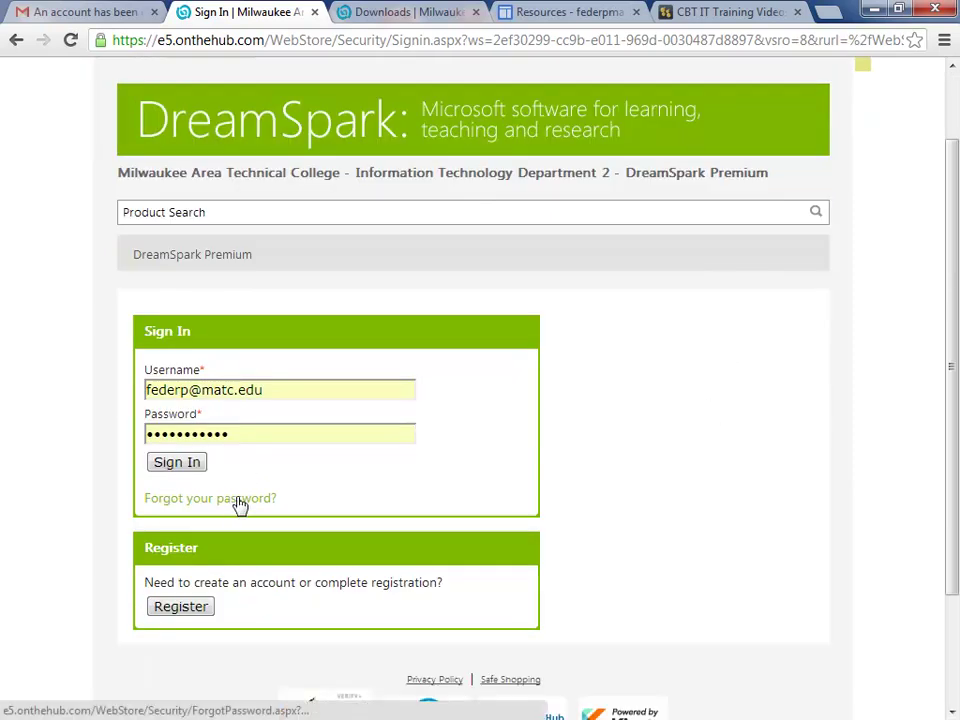
left_click(567, 14)
left_click(58, 157)
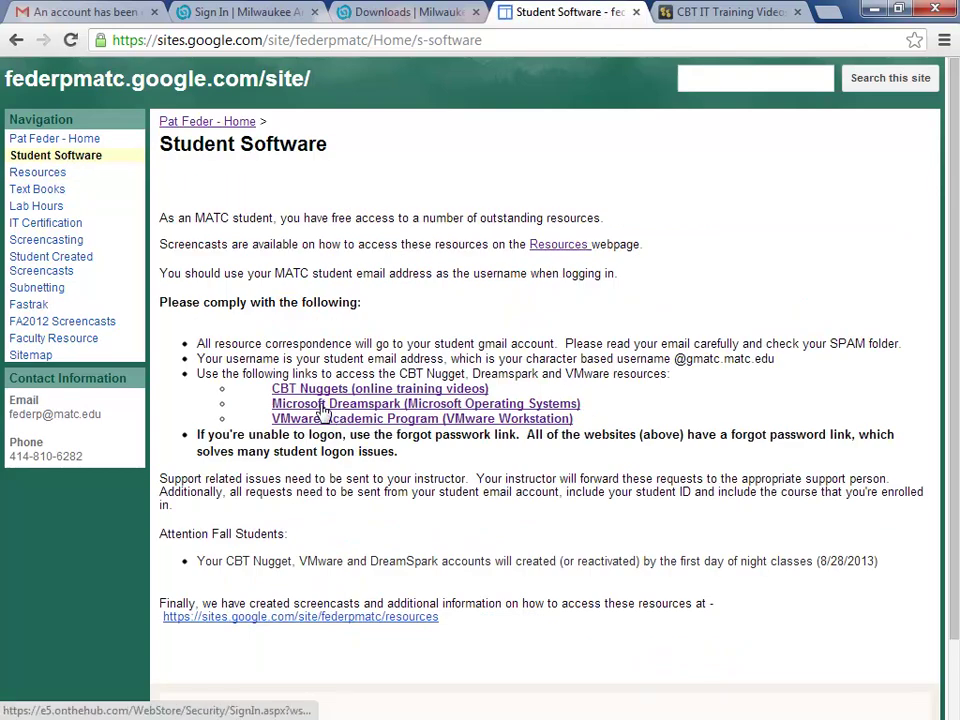
left_click(323, 405)
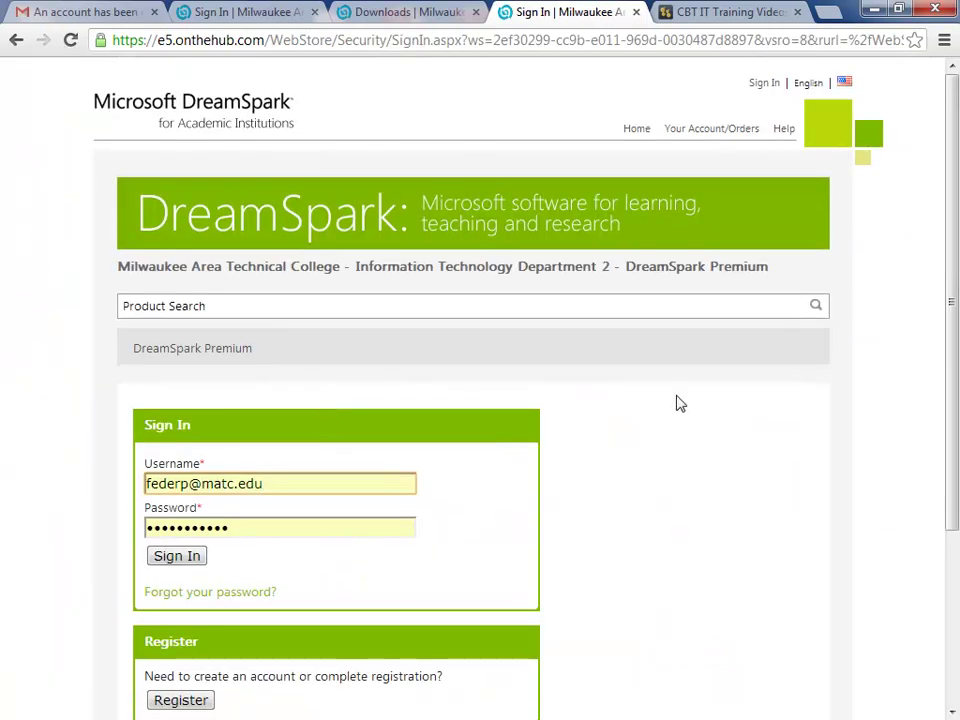
Step: On the Forgot Password page, overwrite the Username field with the student's school e-mail address
scroll(366, 480, "down", 2)
left_click(237, 408)
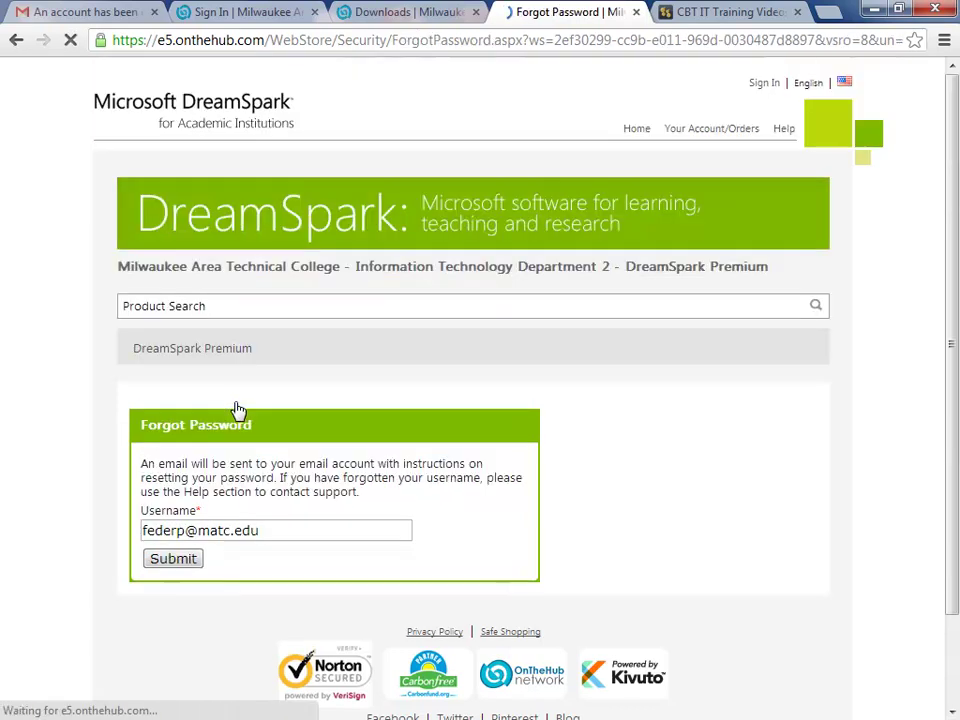
triple_click(231, 529)
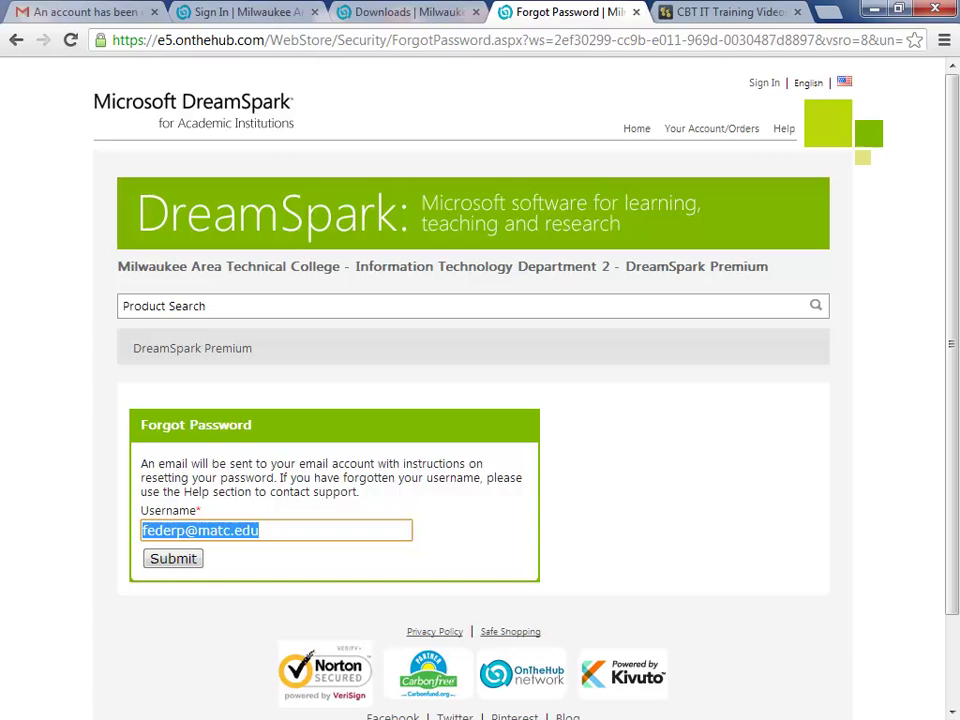
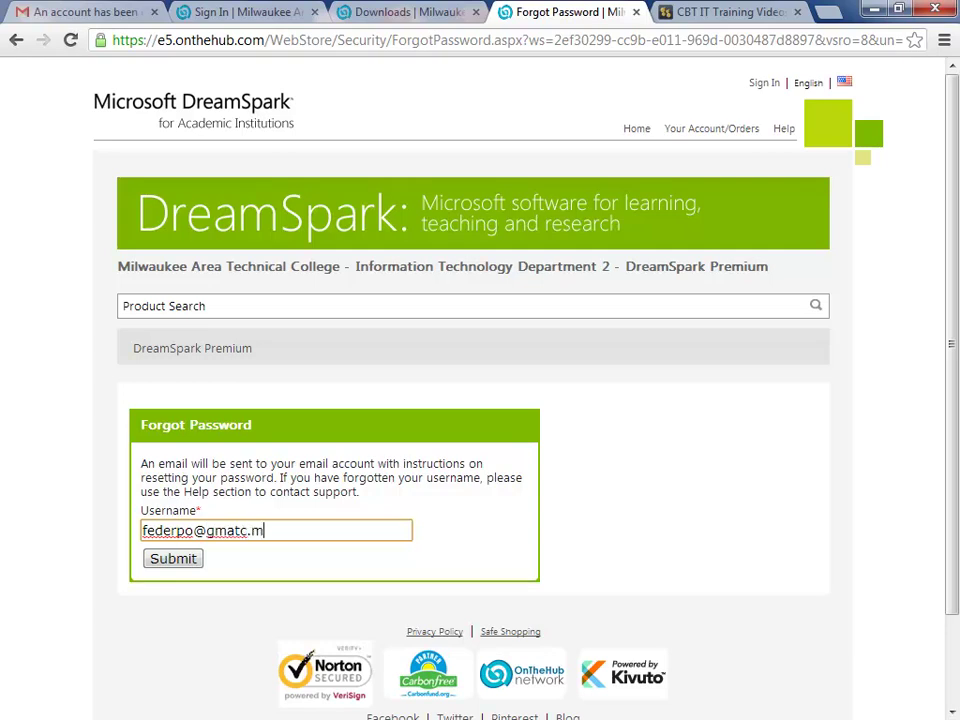